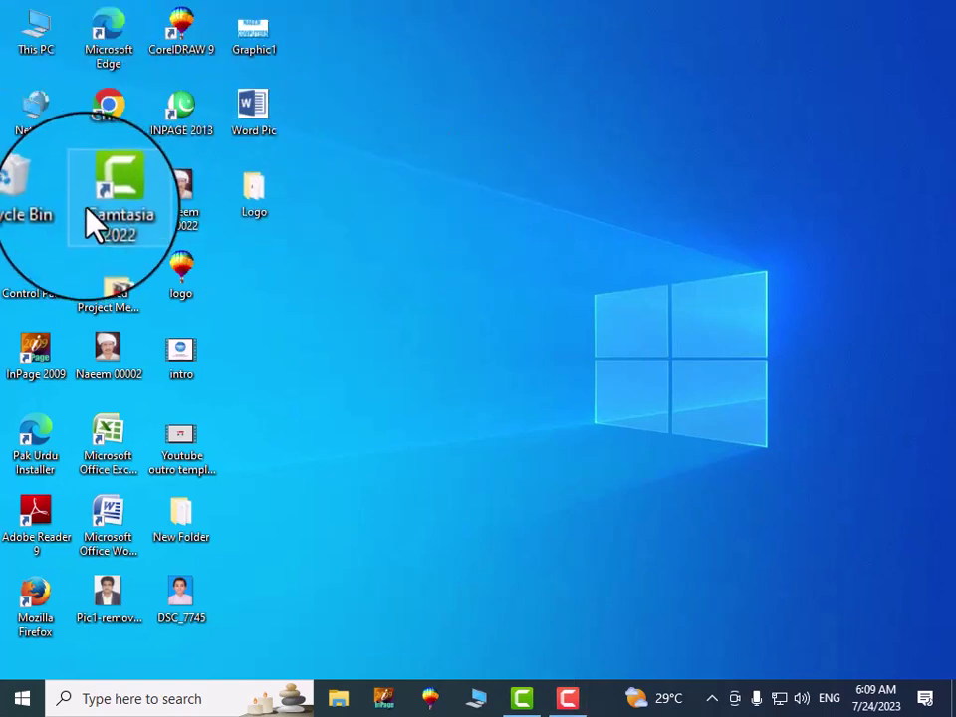
# Launch Google Chrome from its desktop shortcut's context menu
pyautogui.rightClick(109, 125)
pyautogui.click(130, 137)
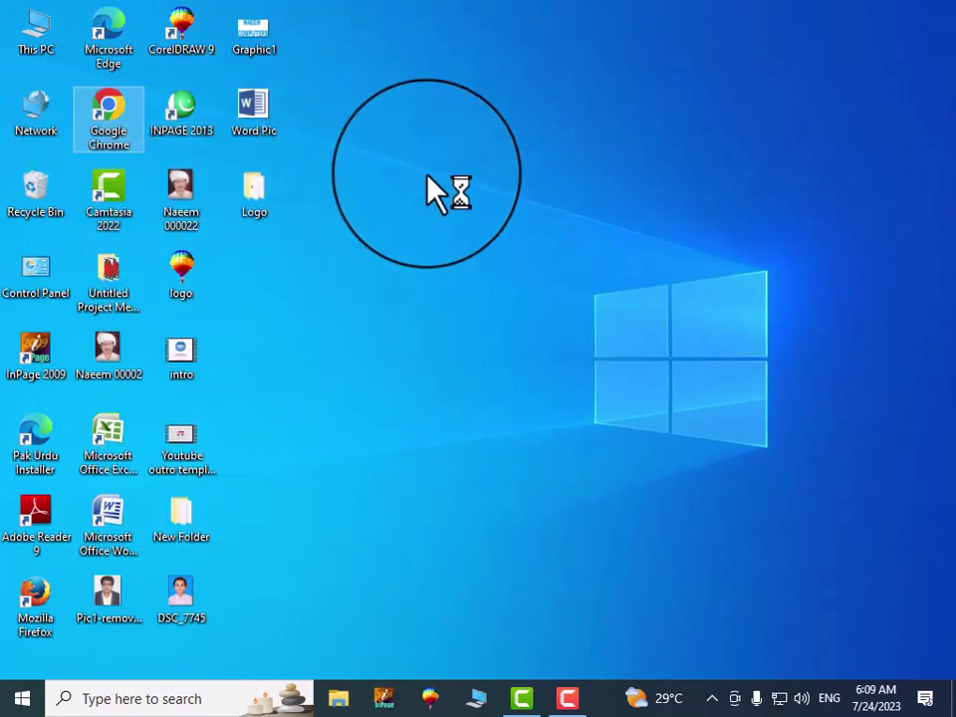
# Search Google for 'mdcat registration 2023' and open the Pakistan Medical and Dental Council result
pyautogui.write('m')
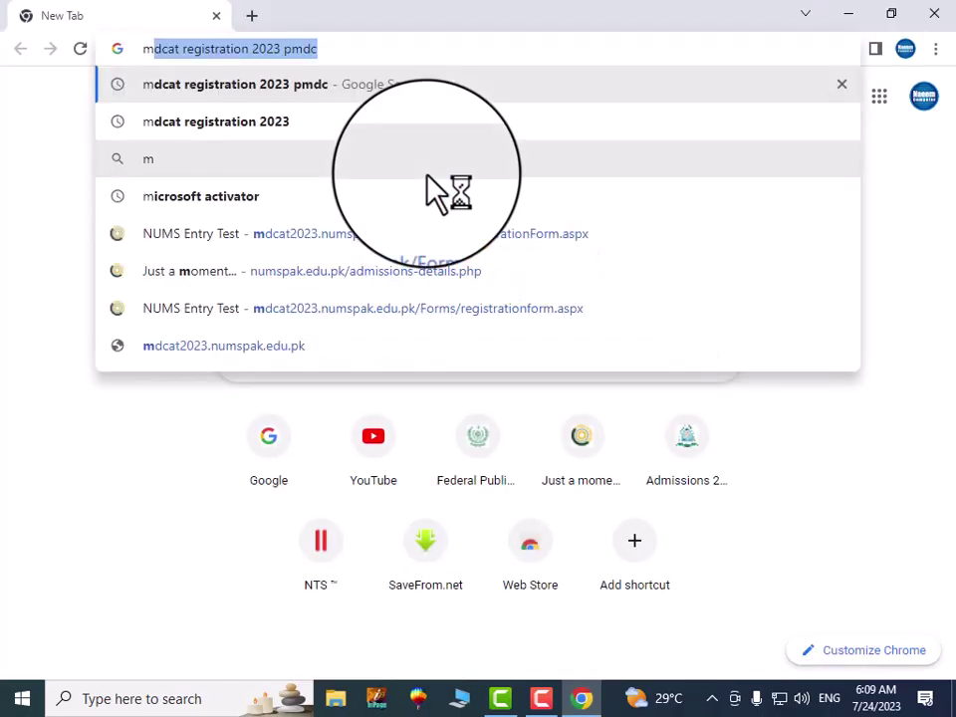
pyautogui.write('dac')
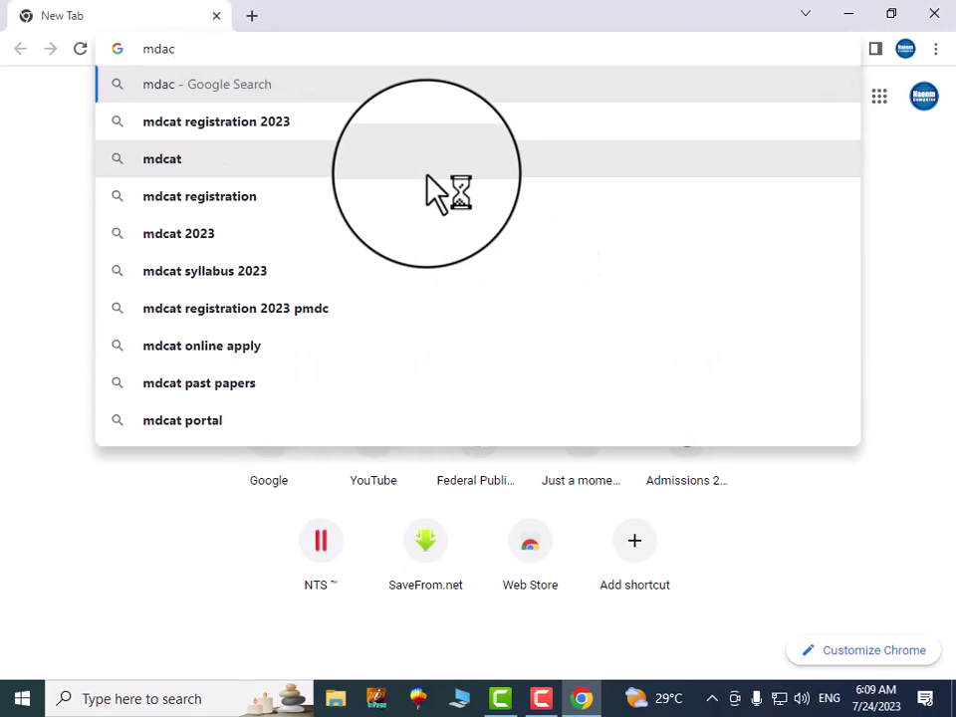
pyautogui.click(249, 121)
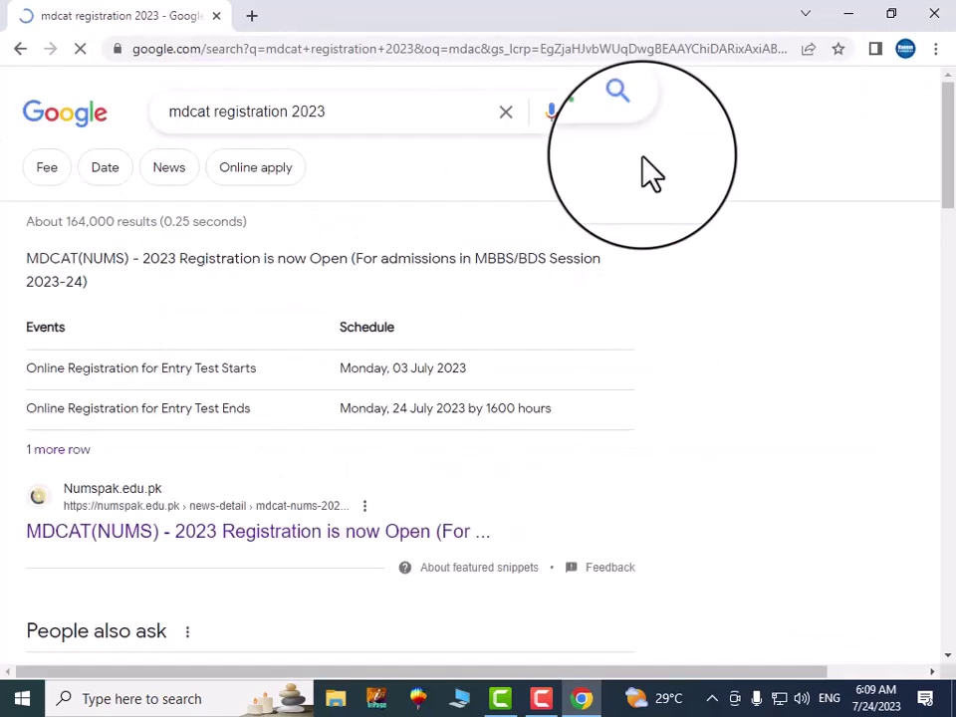
pyautogui.scroll(-5, 411, 418)
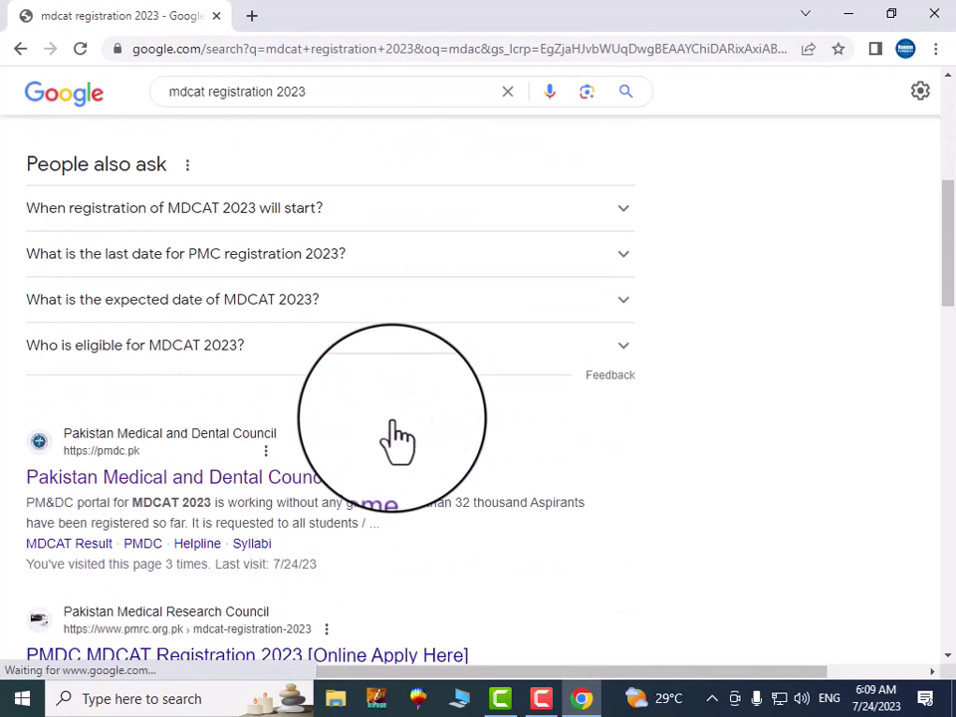
pyautogui.scroll(-2, 393, 438)
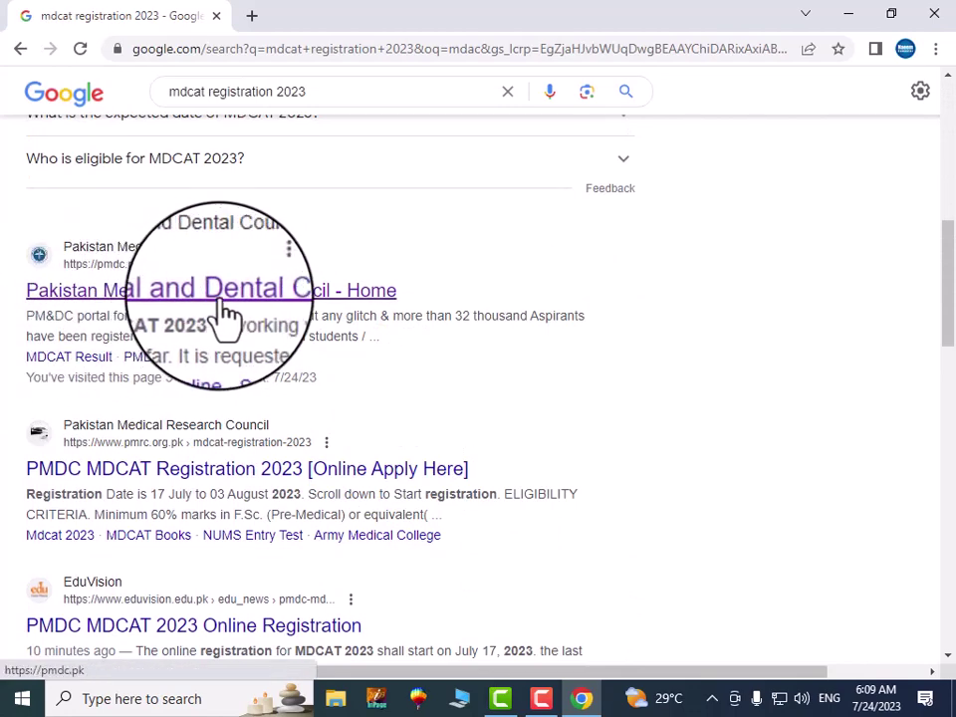
pyautogui.click(221, 291)
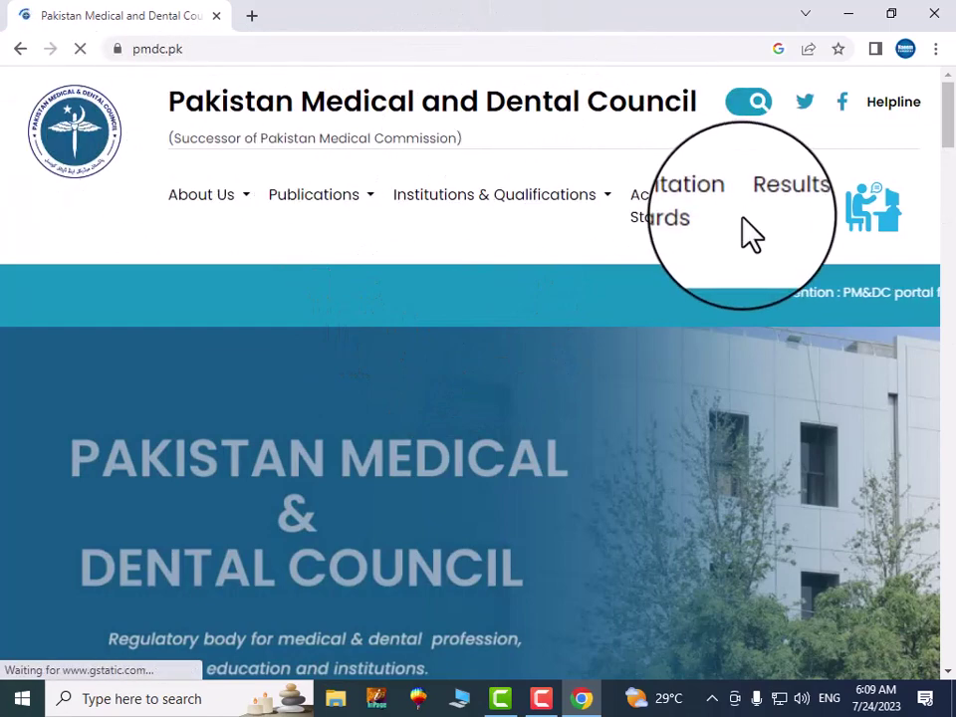
# Open the MDCAT 2023 Student Online portal from the PMDC site's Exams Online card
pyautogui.scroll(-10, 716, 239)
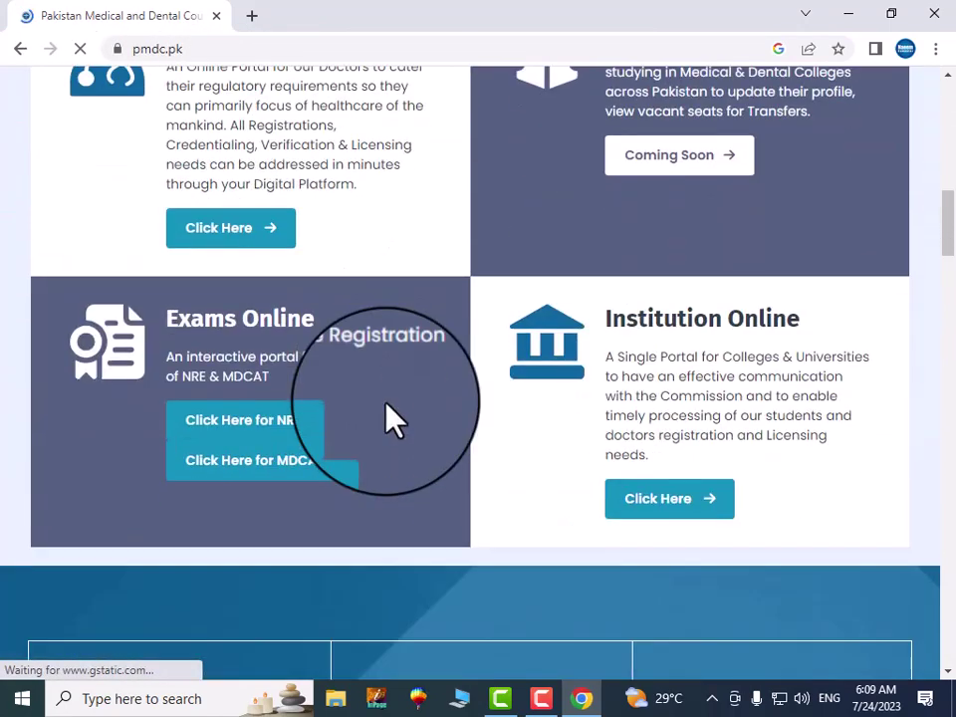
pyautogui.click(240, 476)
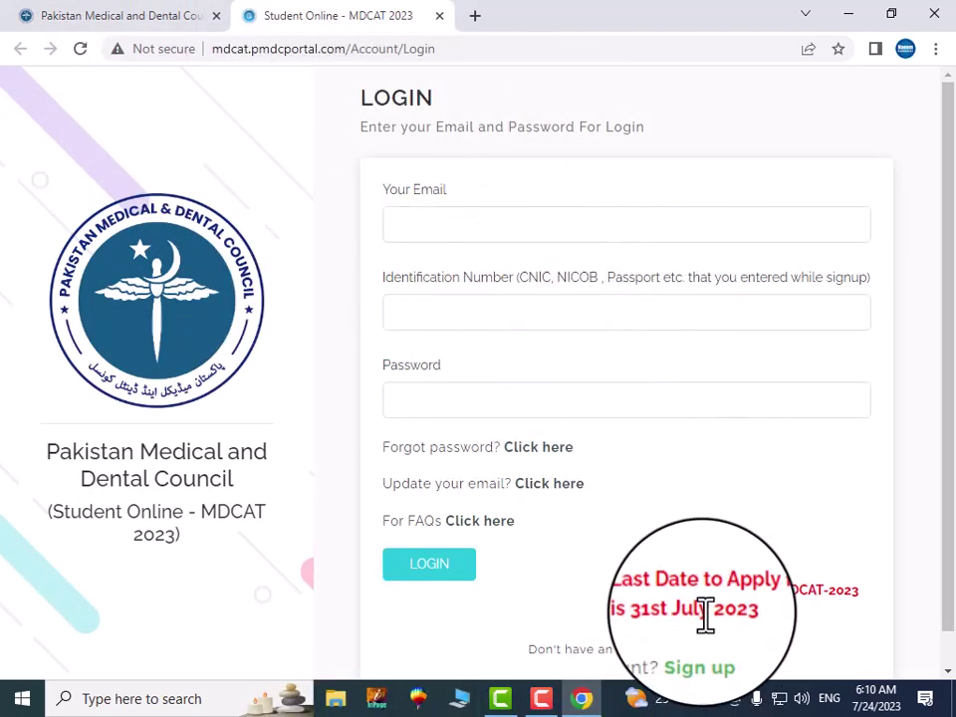
# Go to sign-up and enter the applicant's full name and father's name
pyautogui.click(702, 652)
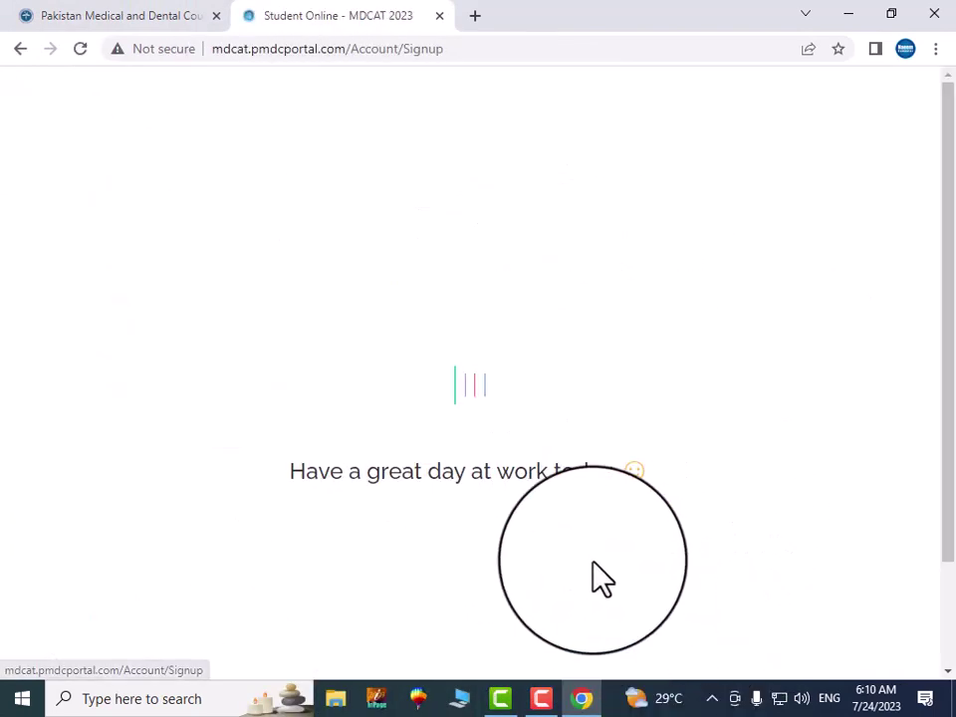
pyautogui.click(440, 175)
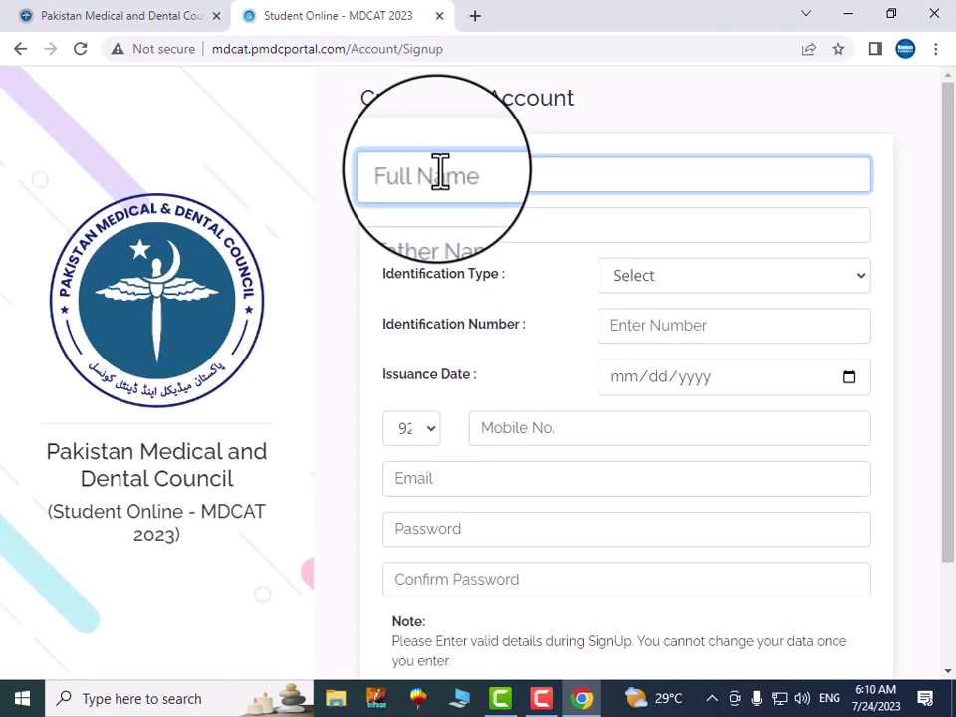
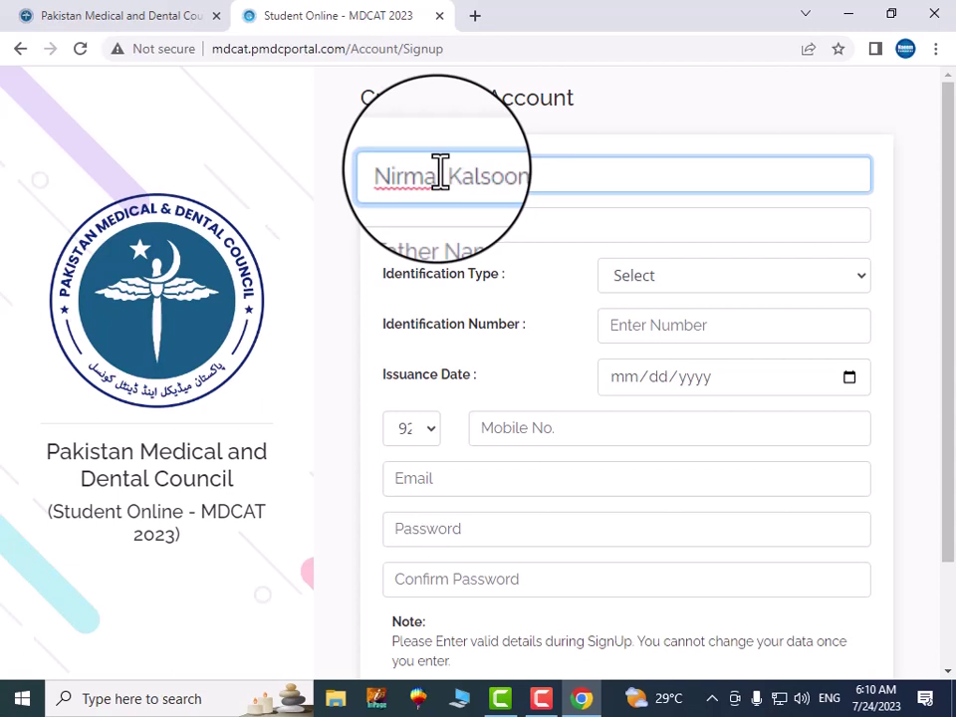
pyautogui.click(435, 225)
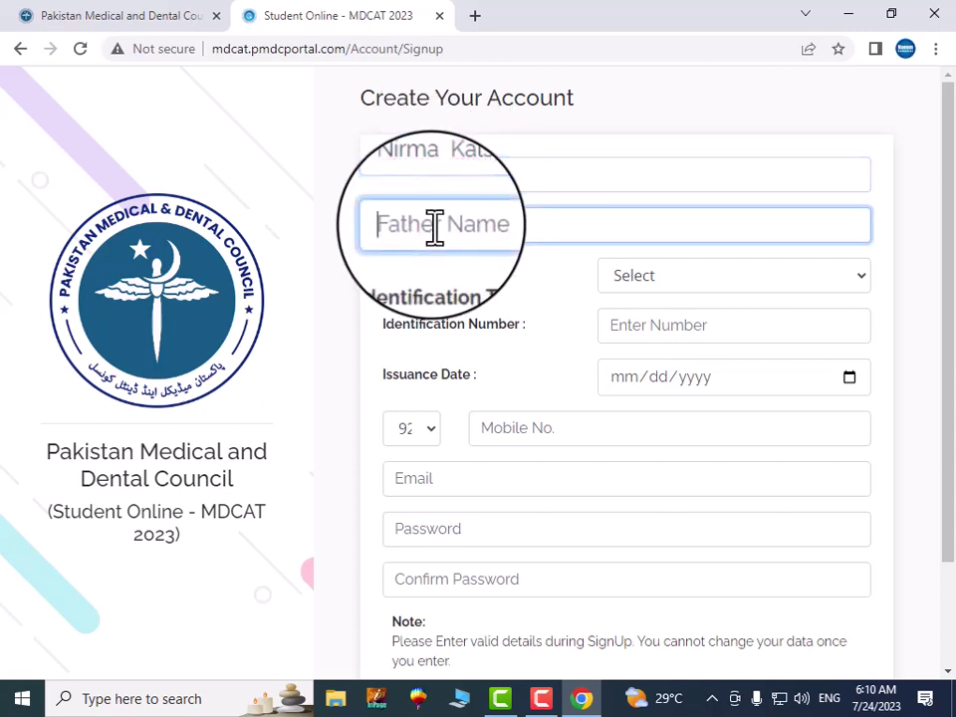
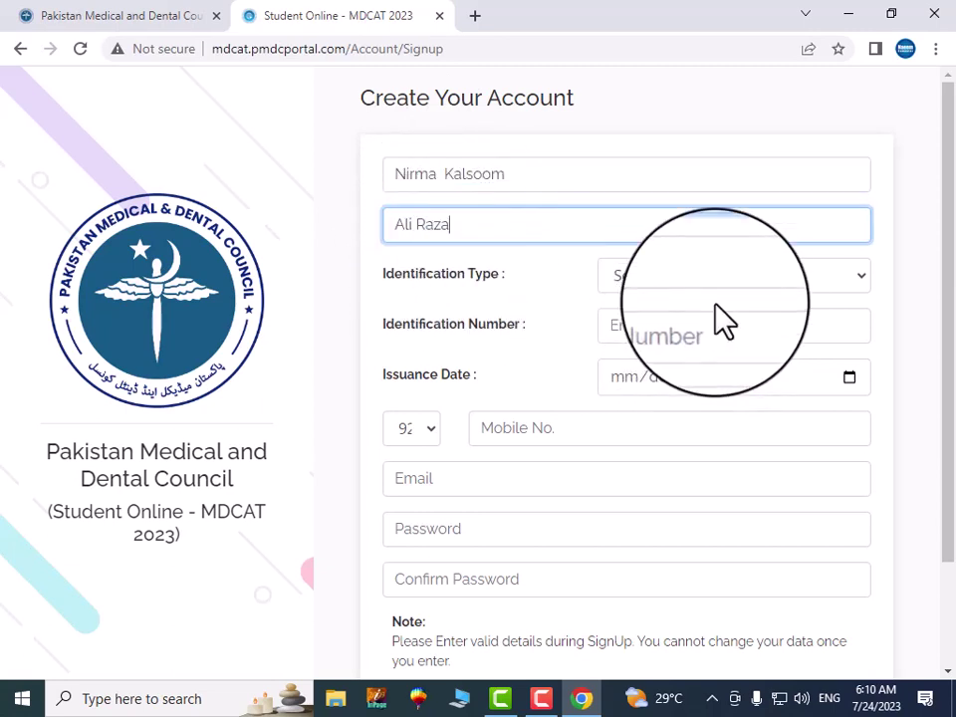
# Choose CNIC/B-FORM as identification type and enter the applicant's CNIC number
pyautogui.click(722, 284)
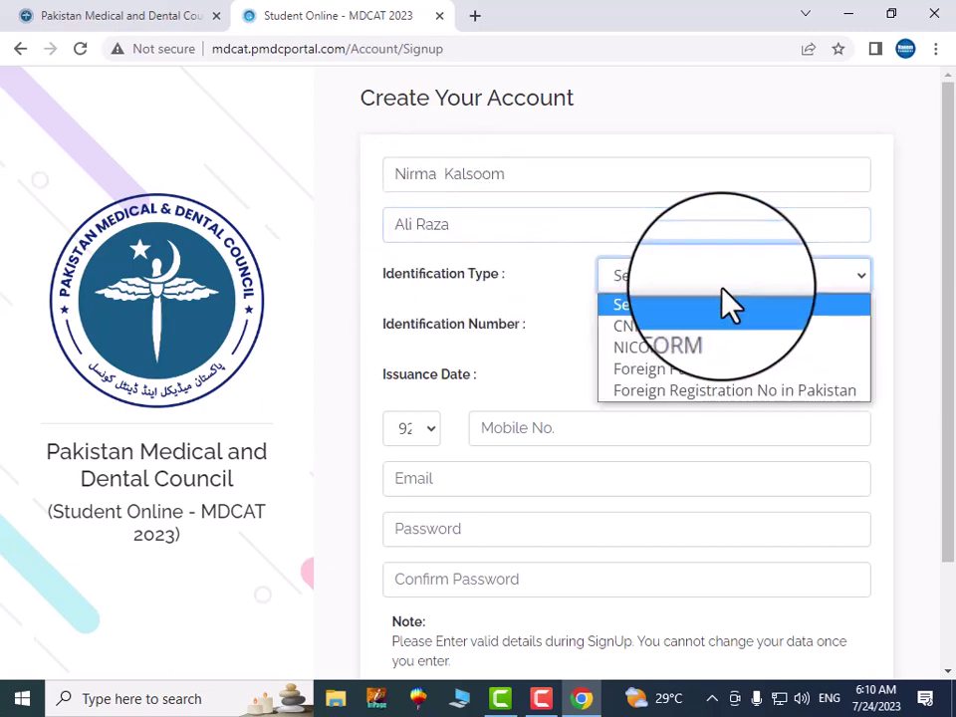
pyautogui.click(652, 328)
pyautogui.click(622, 325)
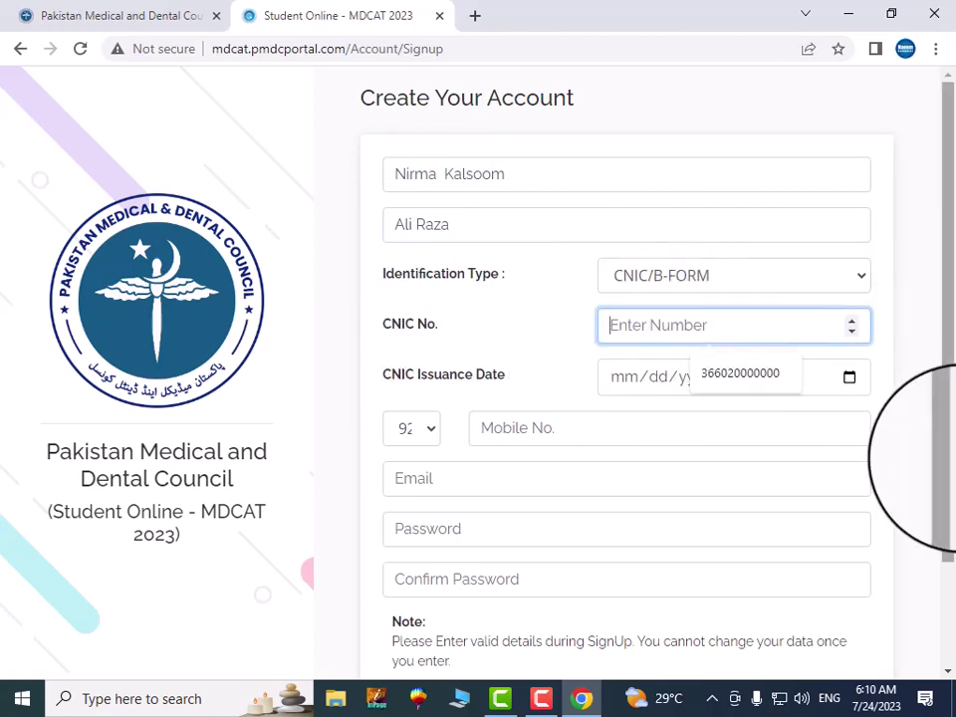
pyautogui.write('36602')
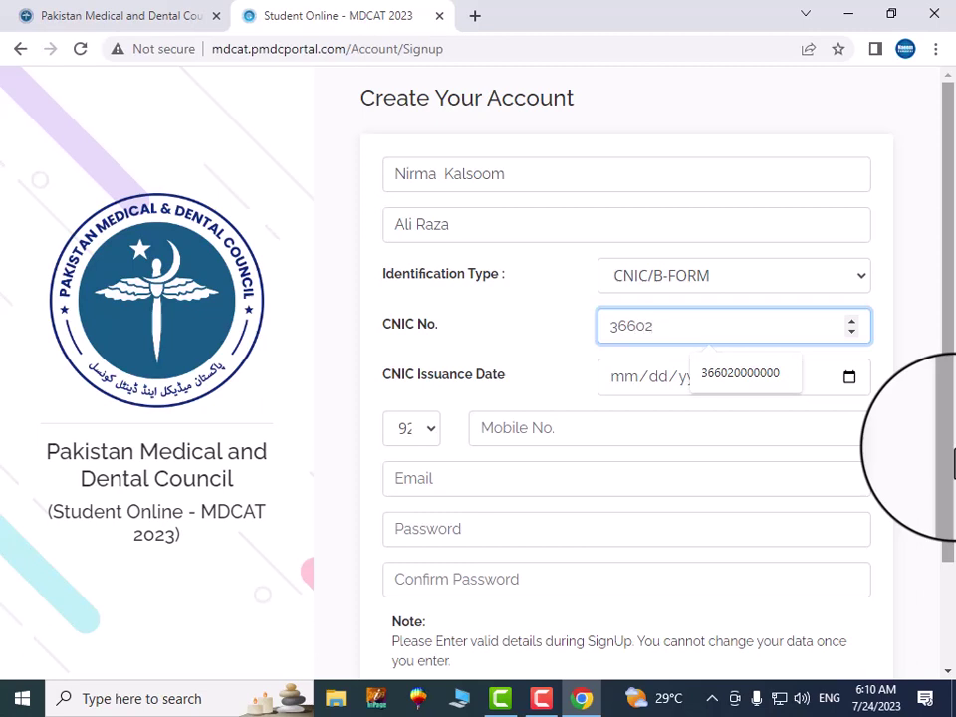
pyautogui.write('0000000000')
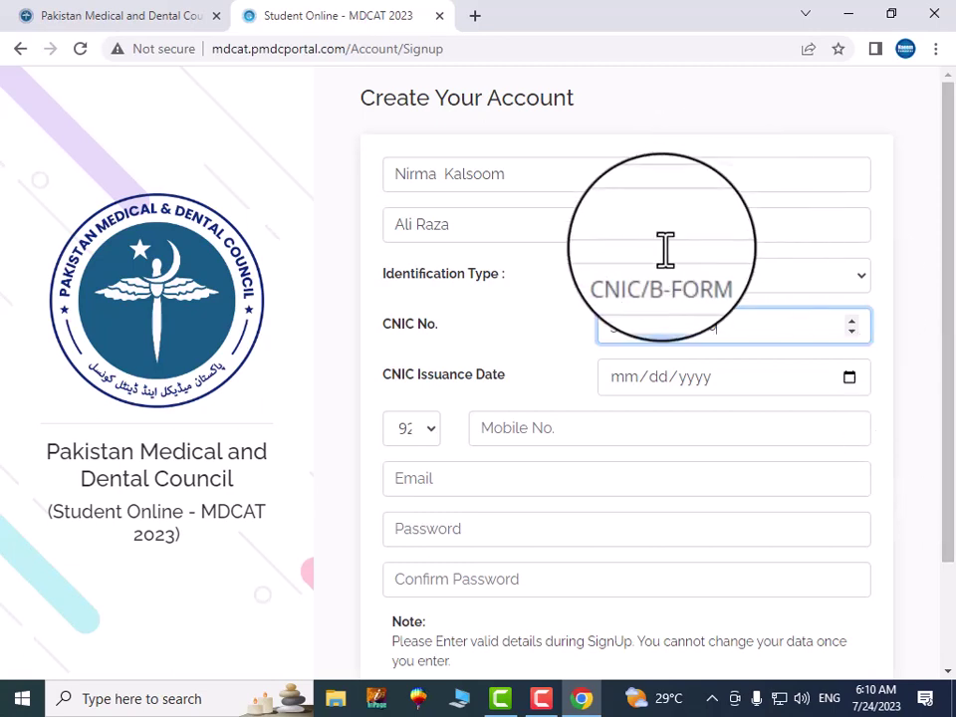
# Browse the CNIC Issuance Date calendar's month and year picker
pyautogui.click(848, 385)
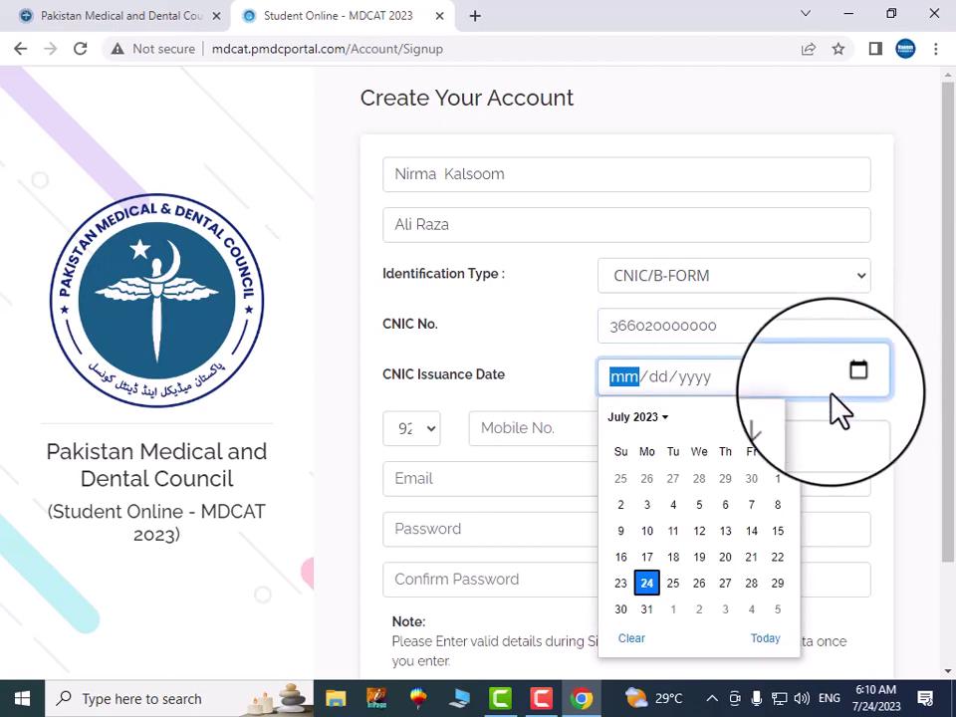
pyautogui.click(636, 416)
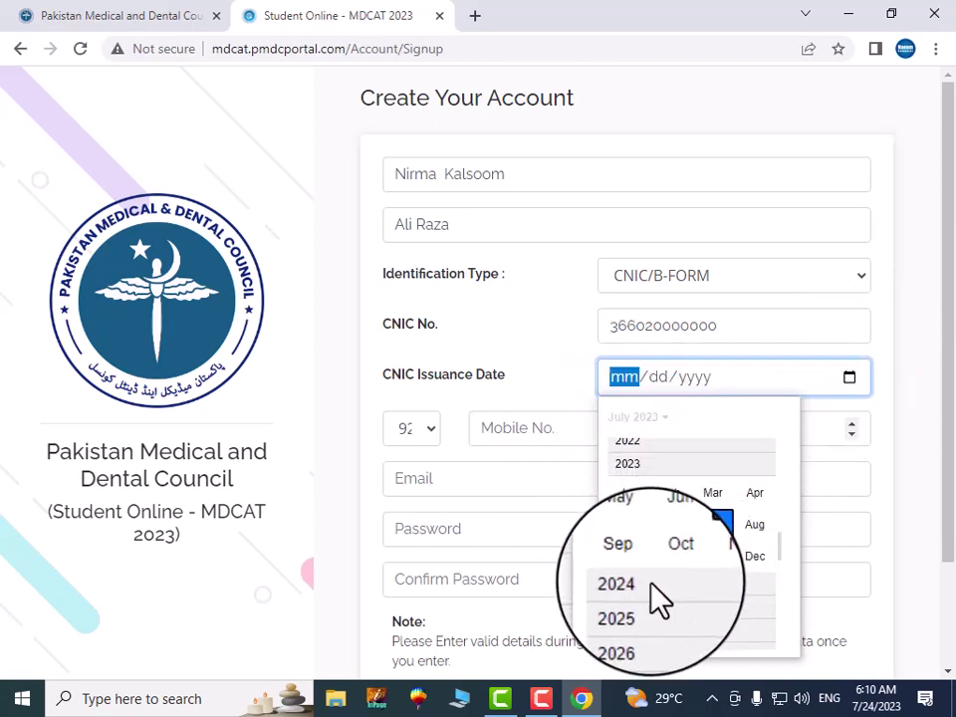
pyautogui.scroll(-2, 637, 582)
pyautogui.scroll(-1, 662, 587)
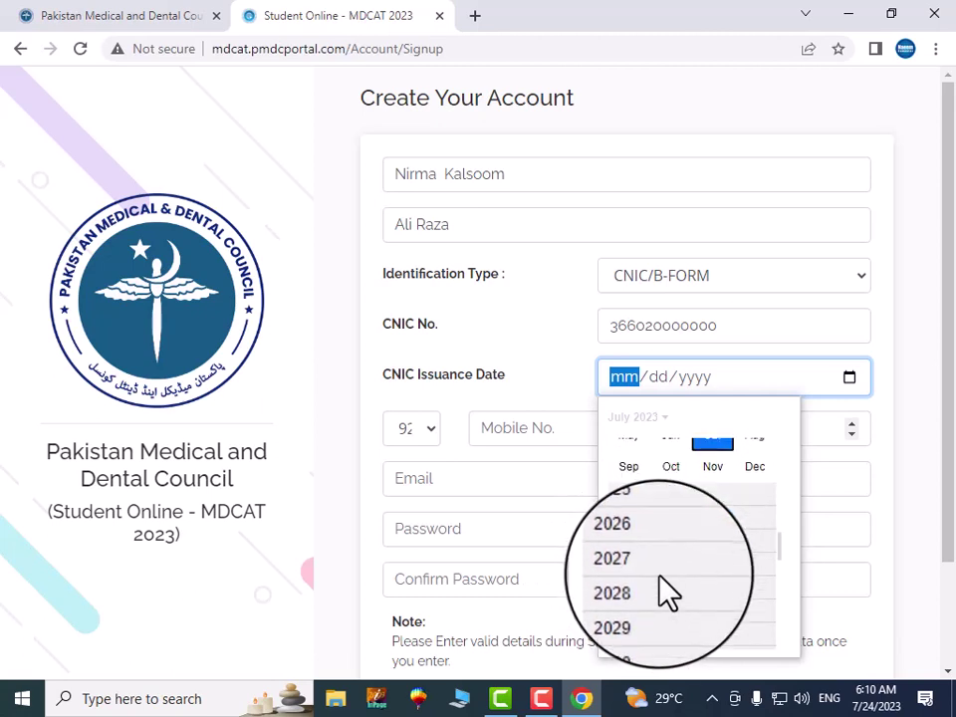
pyautogui.scroll(3, 661, 587)
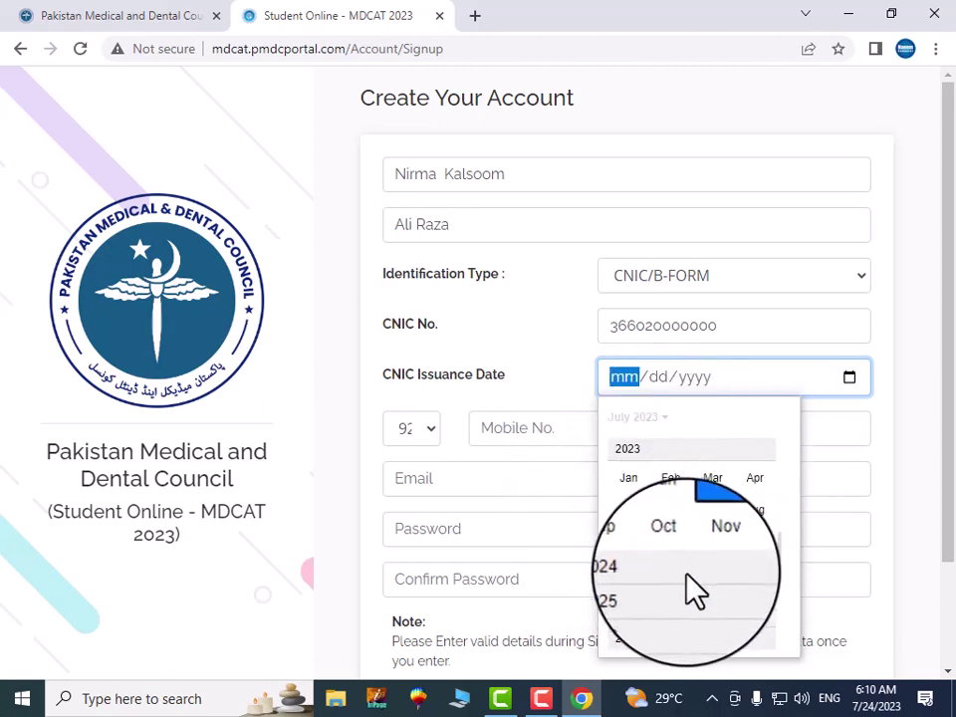
pyautogui.scroll(-1, 694, 593)
pyautogui.scroll(-1, 687, 582)
pyautogui.scroll(2, 682, 603)
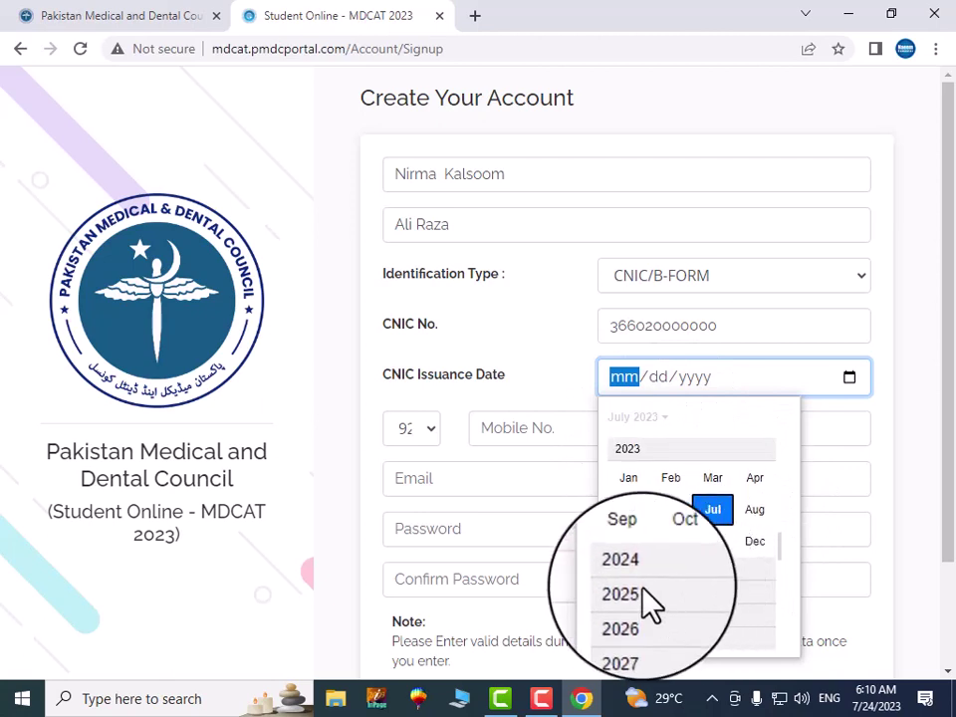
pyautogui.scroll(-1, 637, 553)
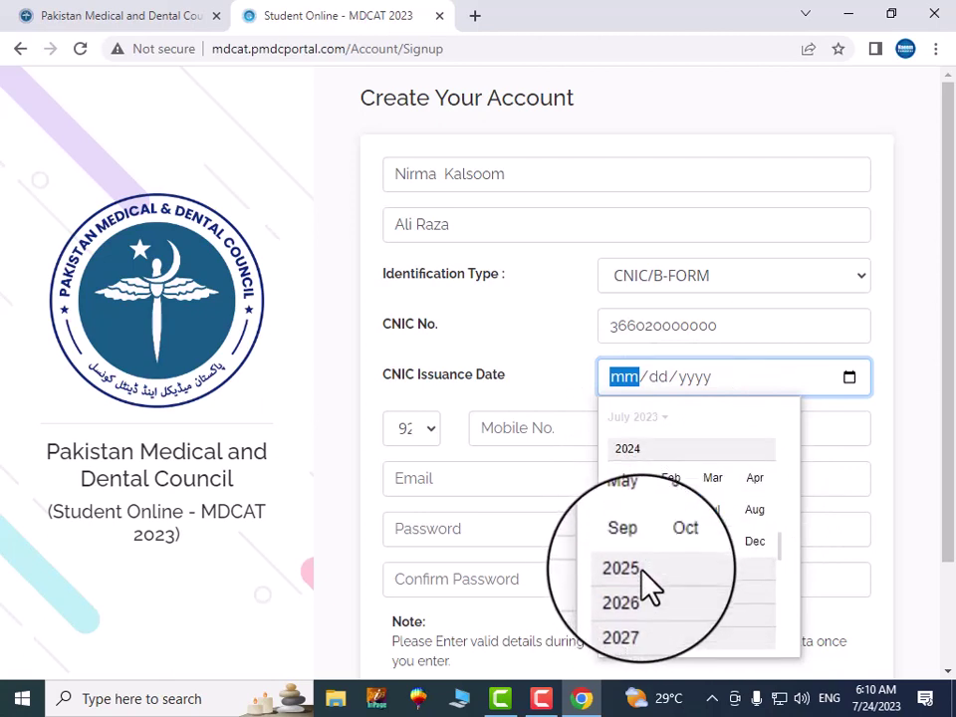
pyautogui.scroll(-1, 631, 587)
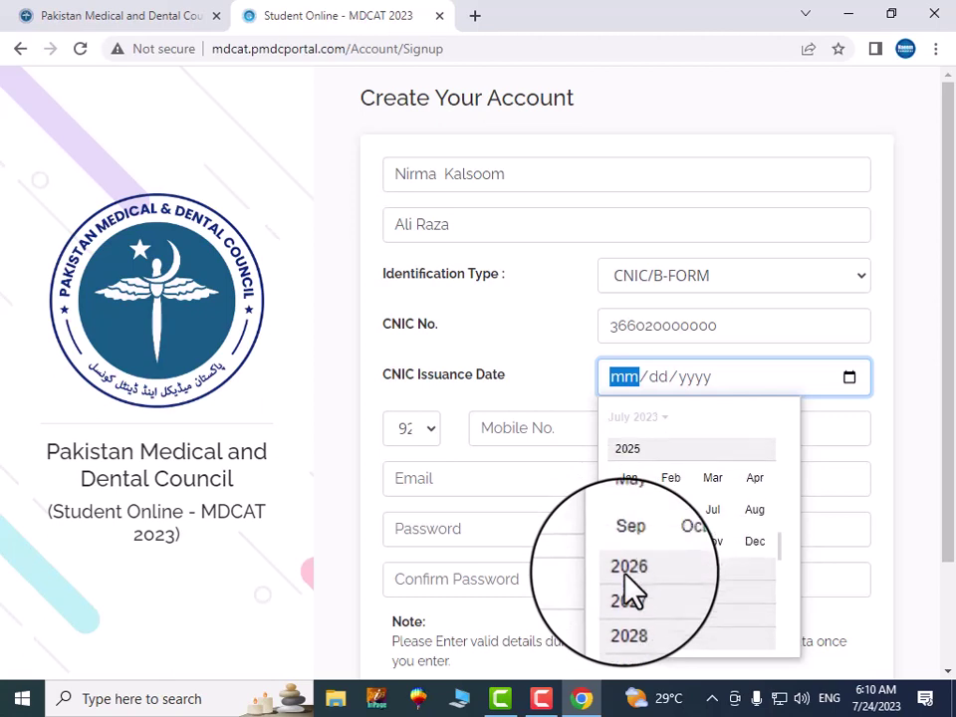
pyautogui.click(642, 450)
# Set the issuance month to January and the year to 2002, giving 01/24/2002
pyautogui.click(657, 418)
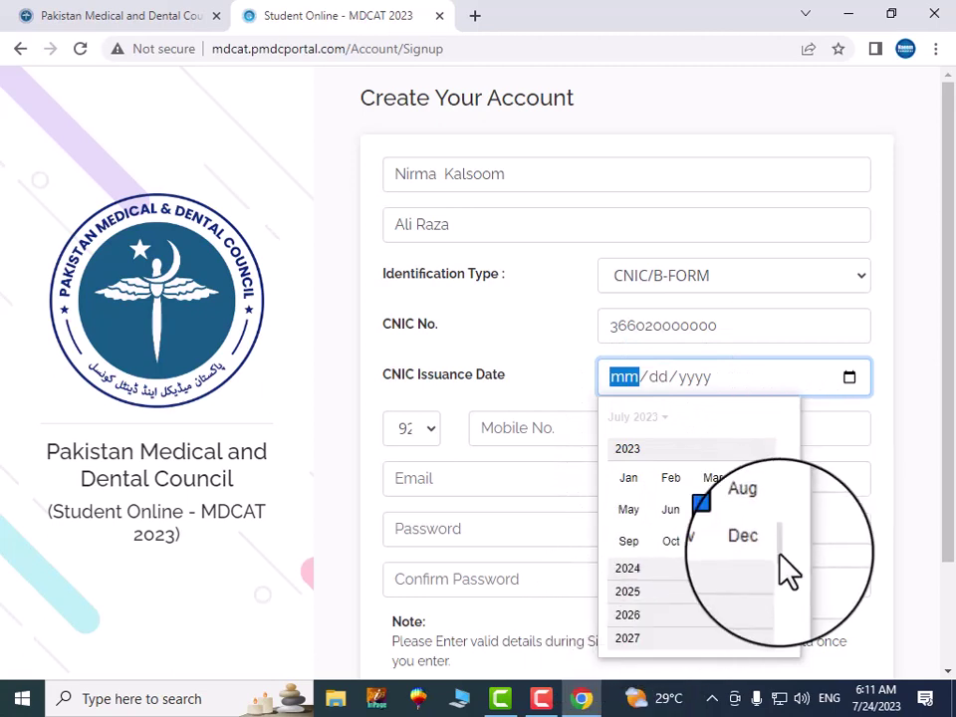
pyautogui.scroll(-6, 781, 597)
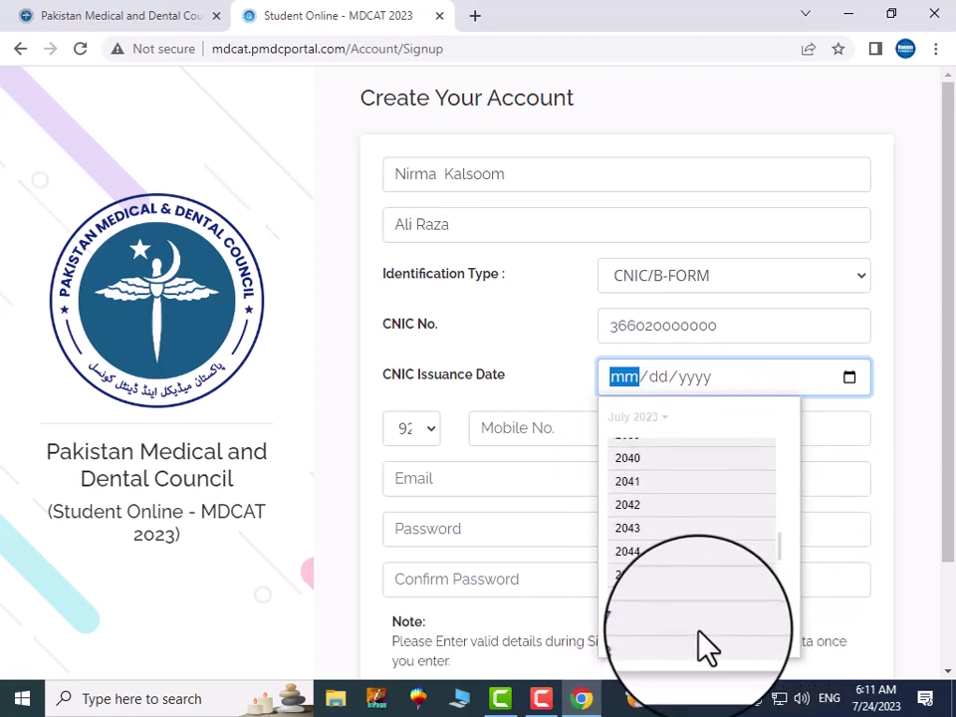
pyautogui.scroll(7, 663, 563)
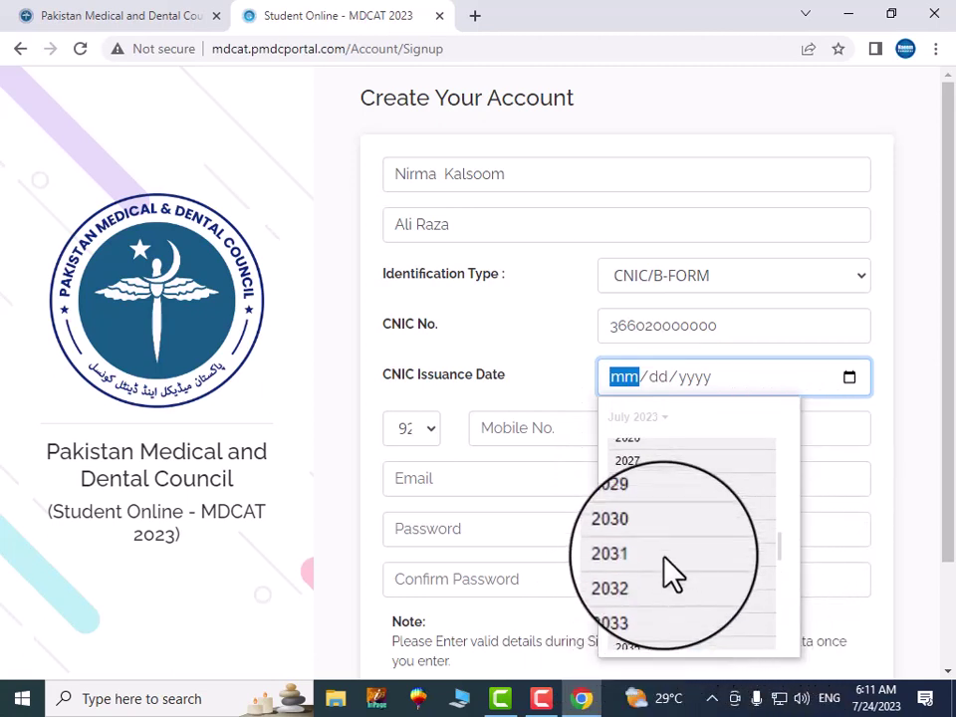
pyautogui.scroll(4, 667, 568)
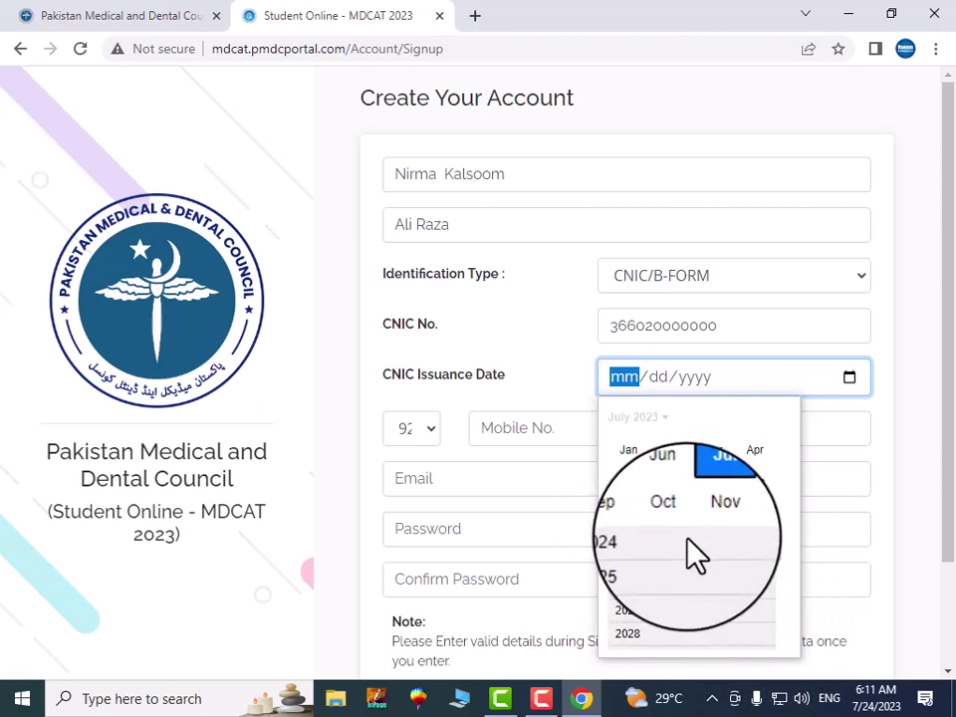
pyautogui.scroll(2, 694, 553)
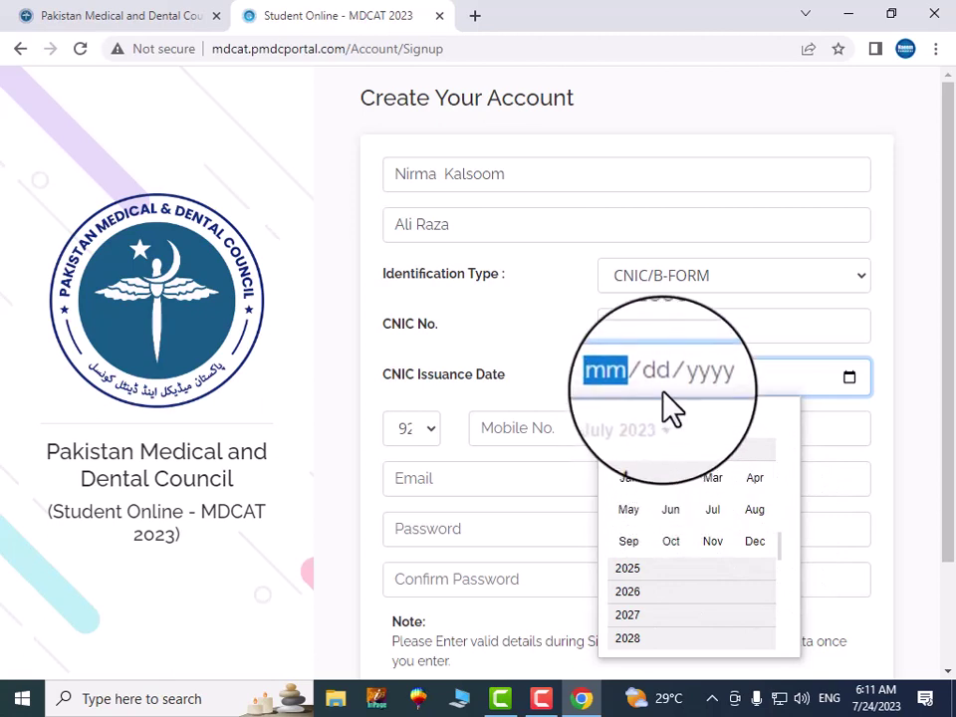
pyautogui.click(629, 482)
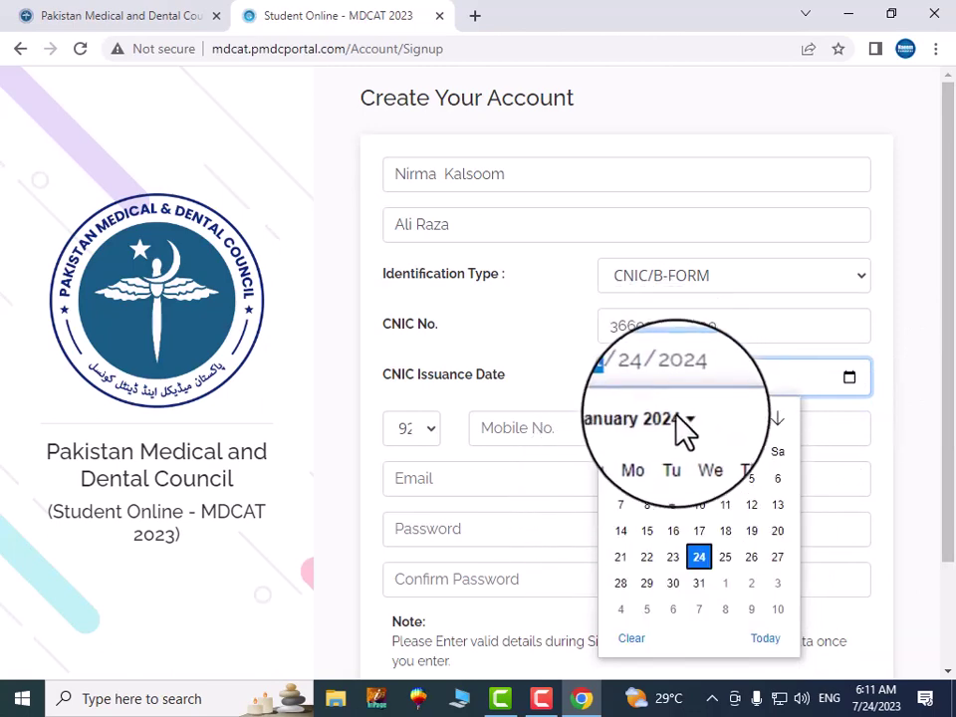
pyautogui.click(644, 394)
pyautogui.click(687, 393)
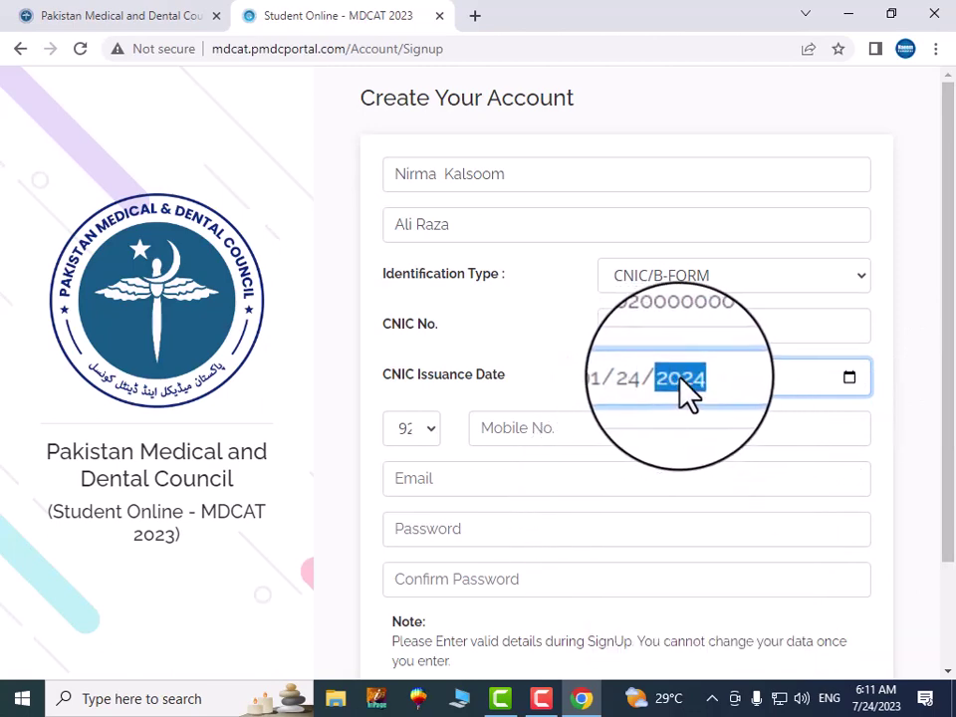
pyautogui.write('2002')
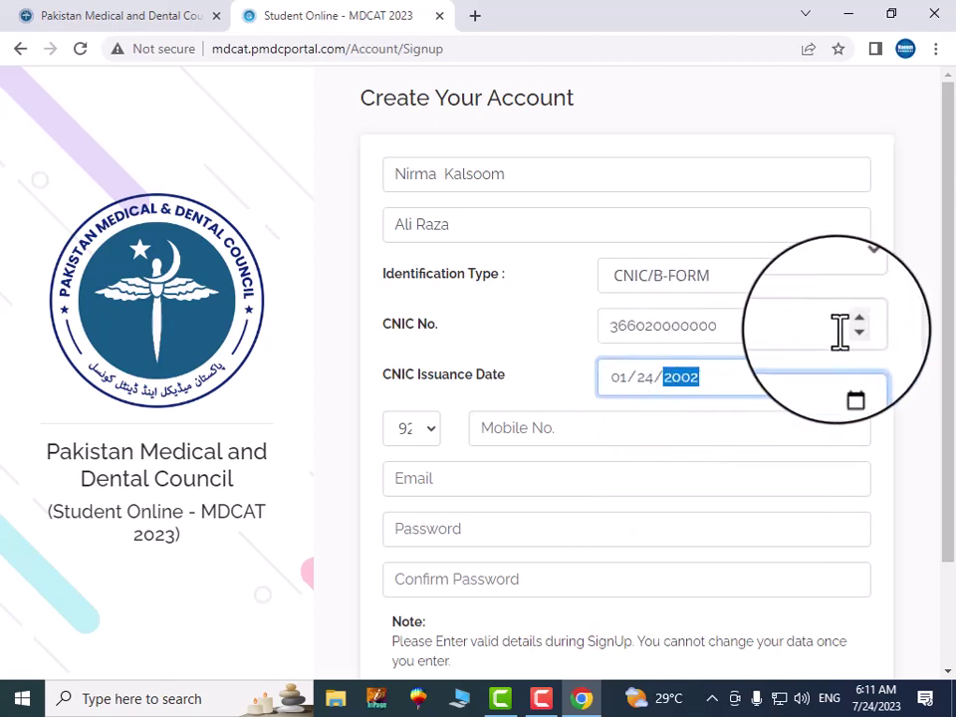
# Enter the applicant's mobile number and e-mail address in the signup form
pyautogui.click(902, 394)
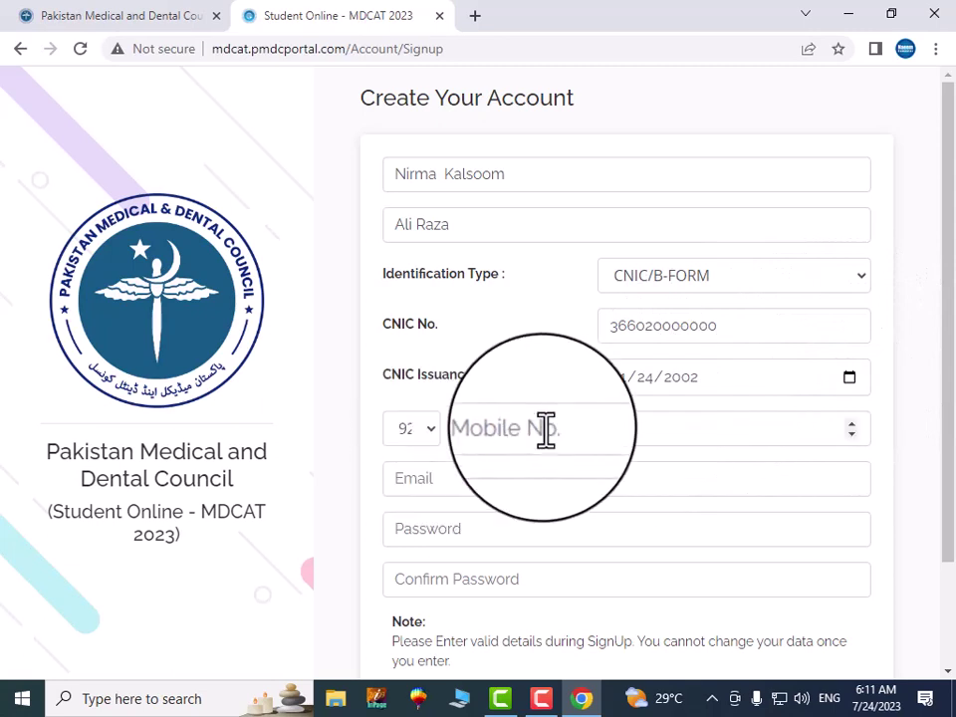
pyautogui.click(717, 421)
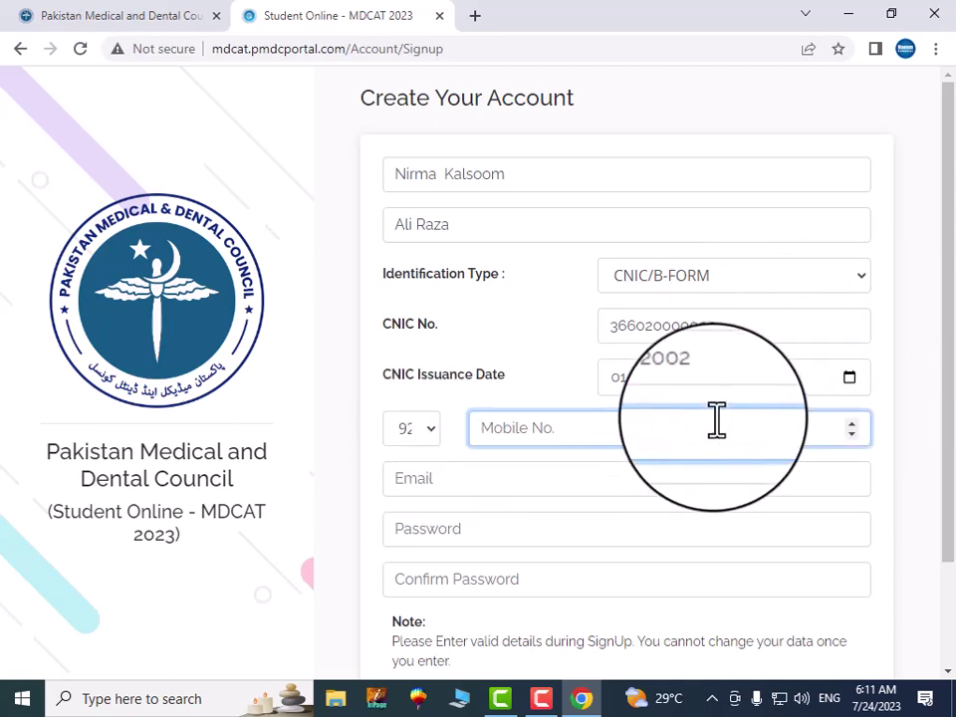
pyautogui.write('0300000000')
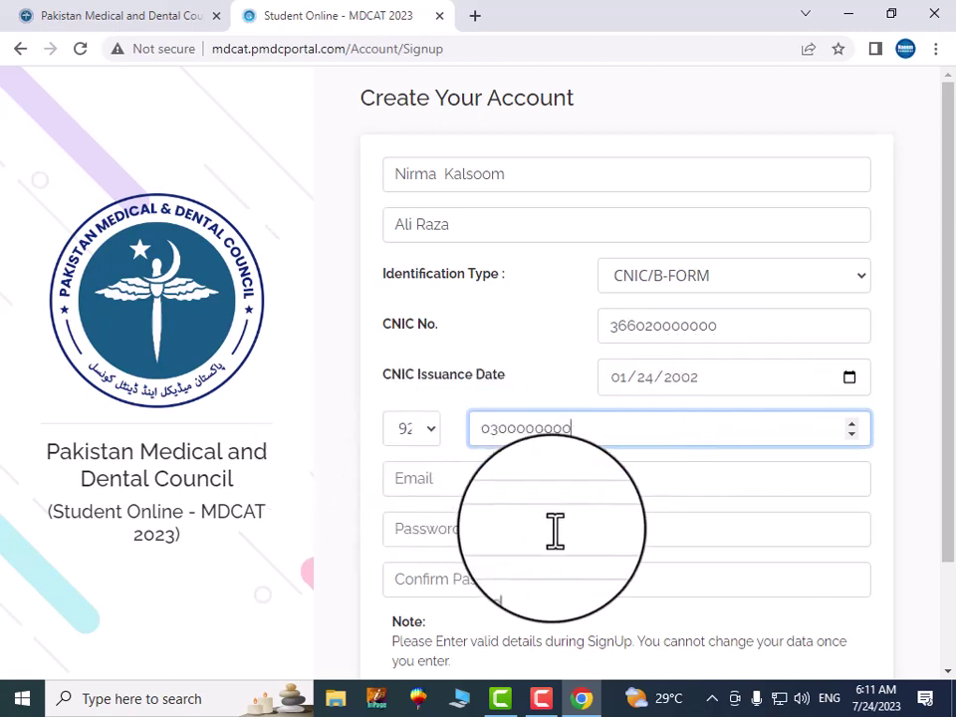
pyautogui.scroll(-2, 508, 478)
pyautogui.click(424, 396)
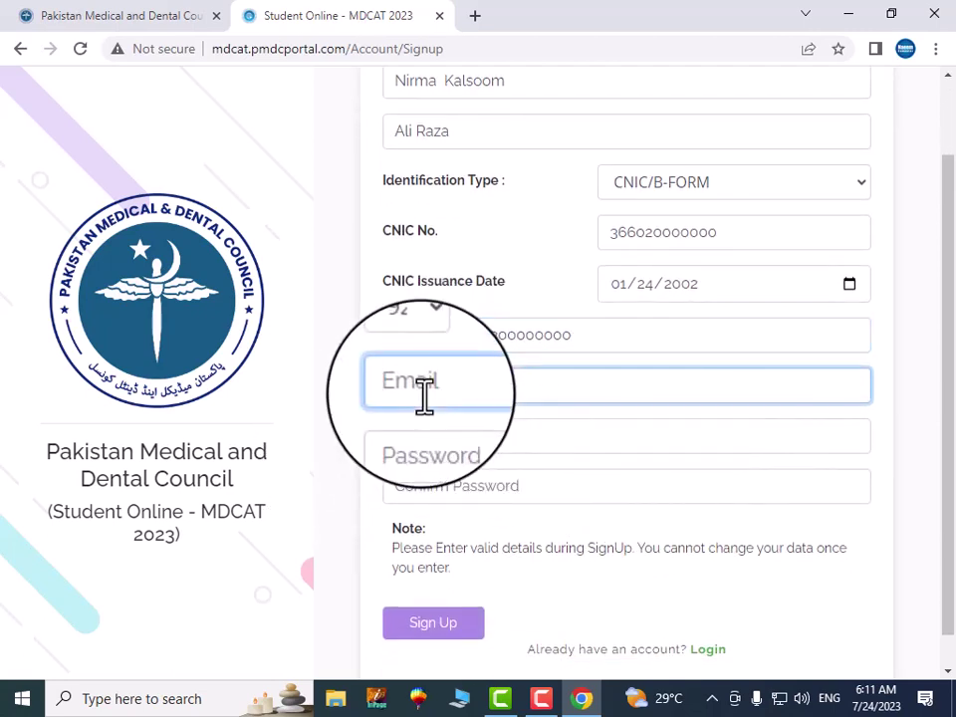
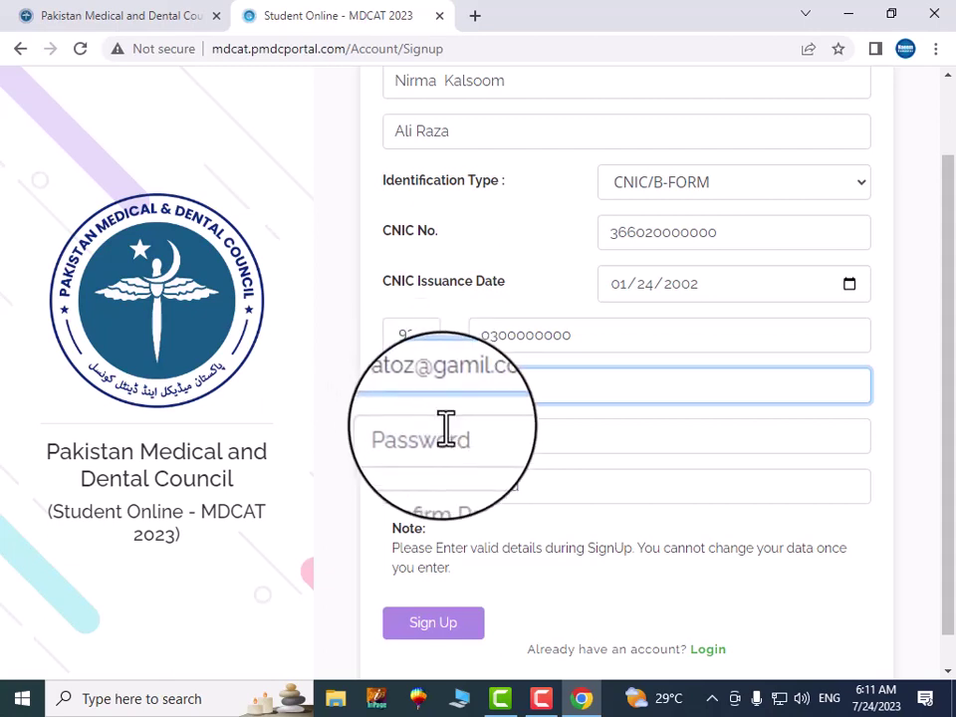
# Enter the account password, then correct and retype it in Confirm Password
pyautogui.click(435, 441)
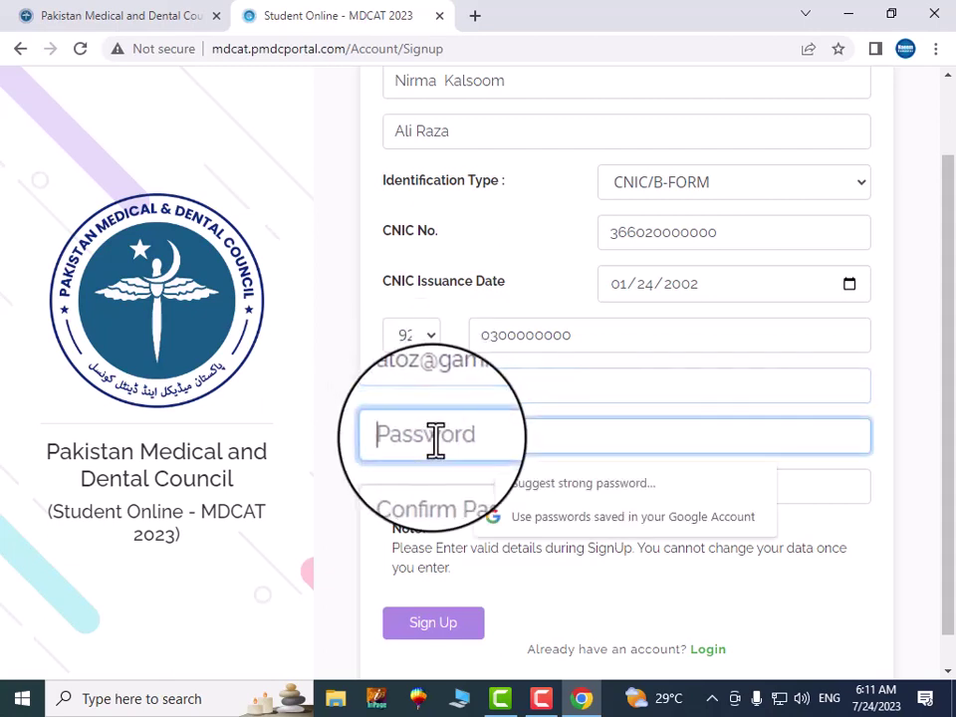
pyautogui.write('a')
pyautogui.click(421, 490)
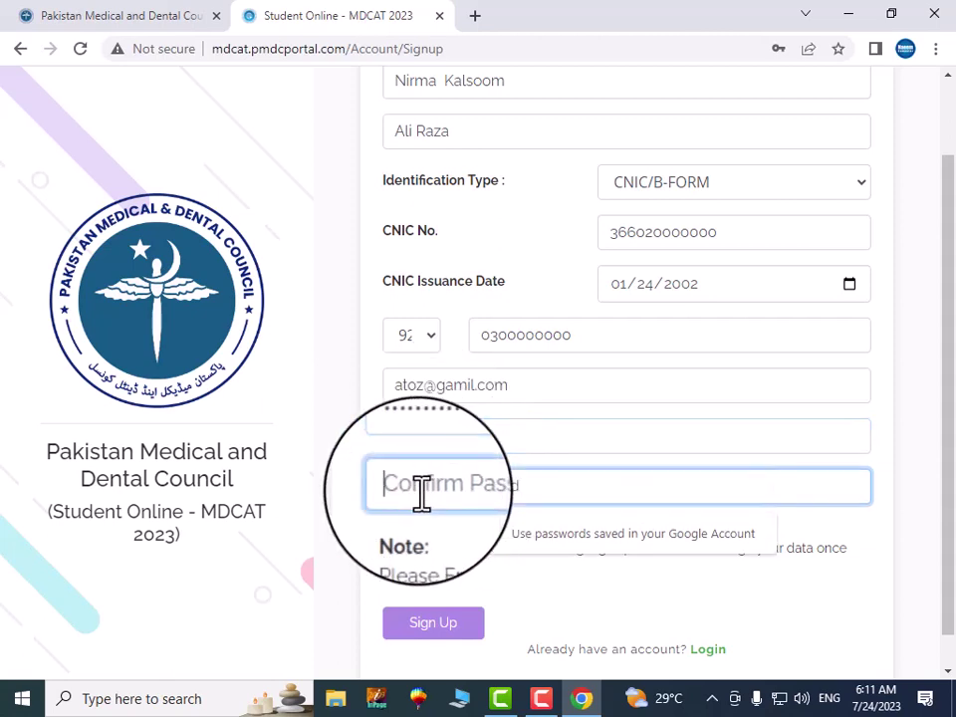
pyautogui.write('ab')
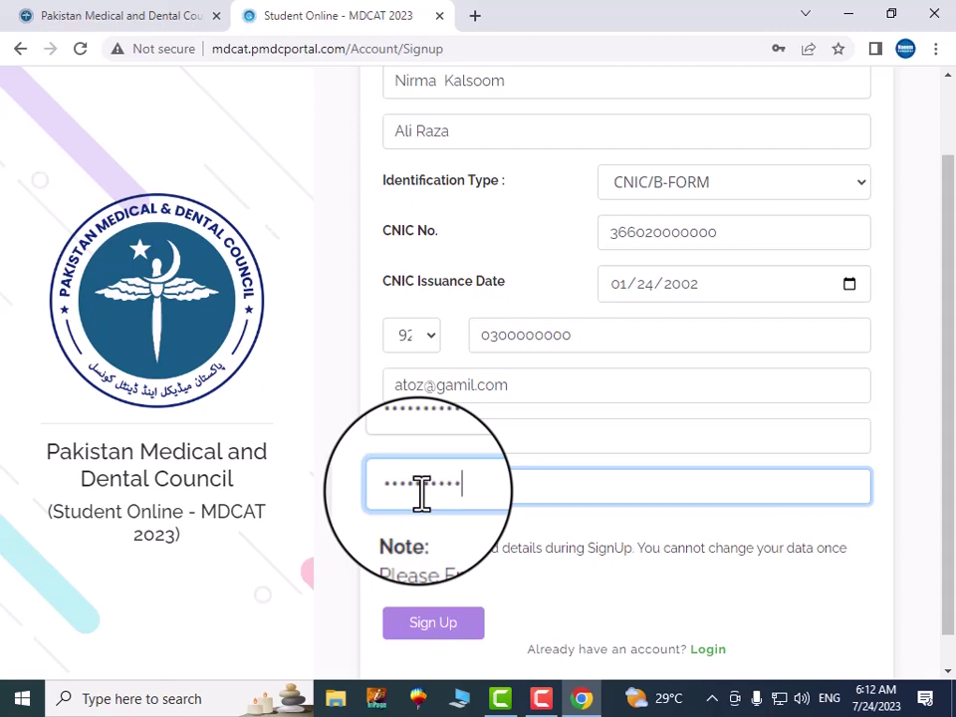
pyautogui.hotkey('ctrl', 'a')
pyautogui.press('BackSpace')
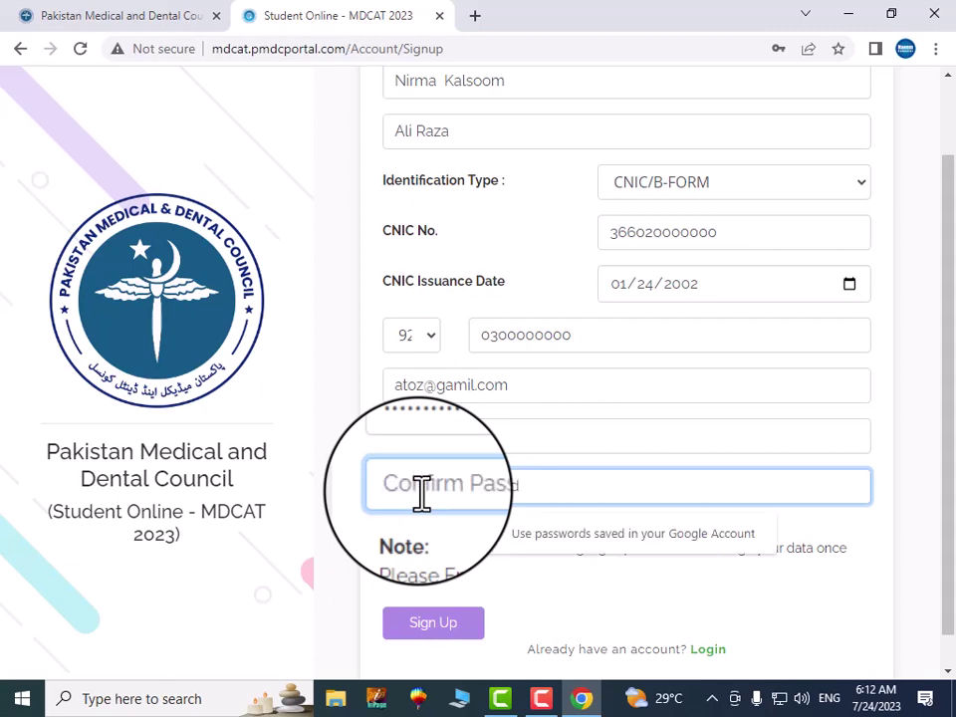
pyautogui.write('a')
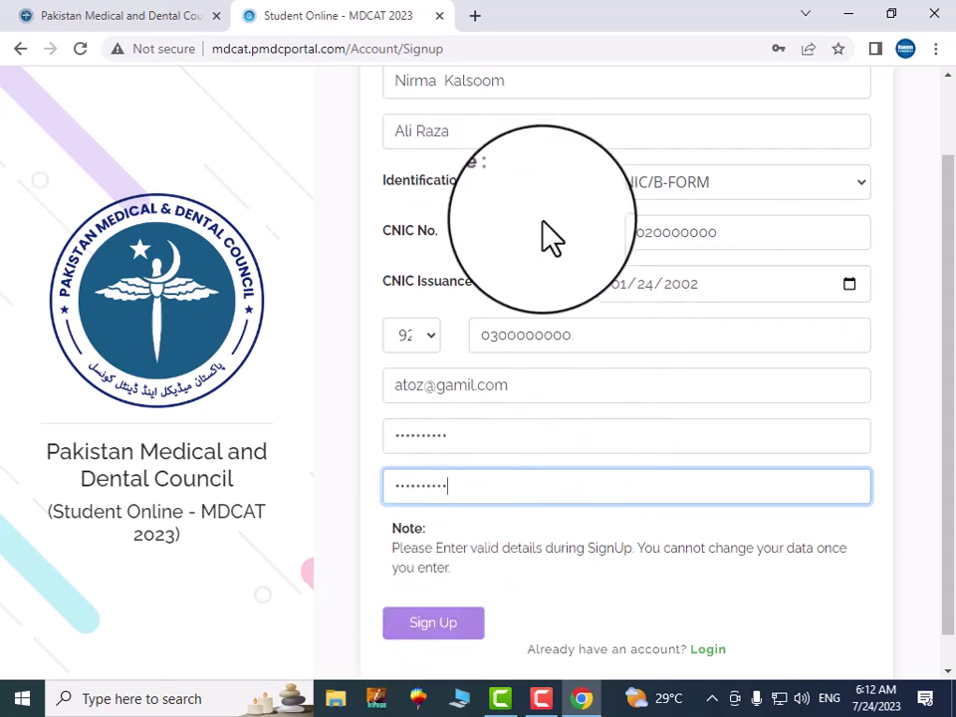
pyautogui.scroll(1, 543, 224)
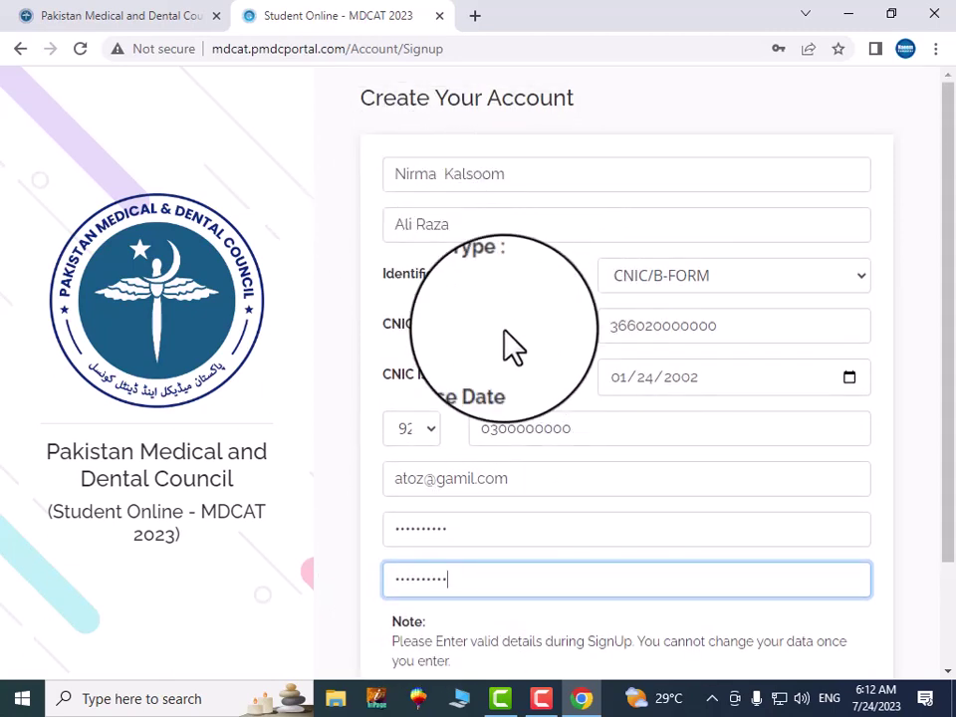
pyautogui.scroll(-1, 558, 438)
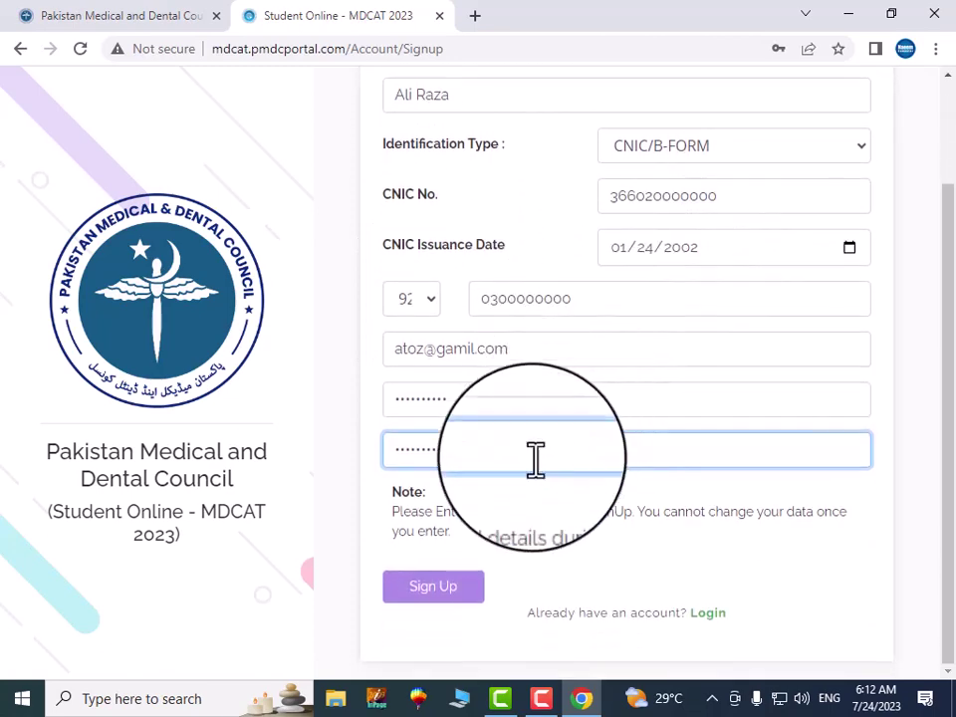
# Submit the signup form to create the account and go to the login page
pyautogui.click(426, 593)
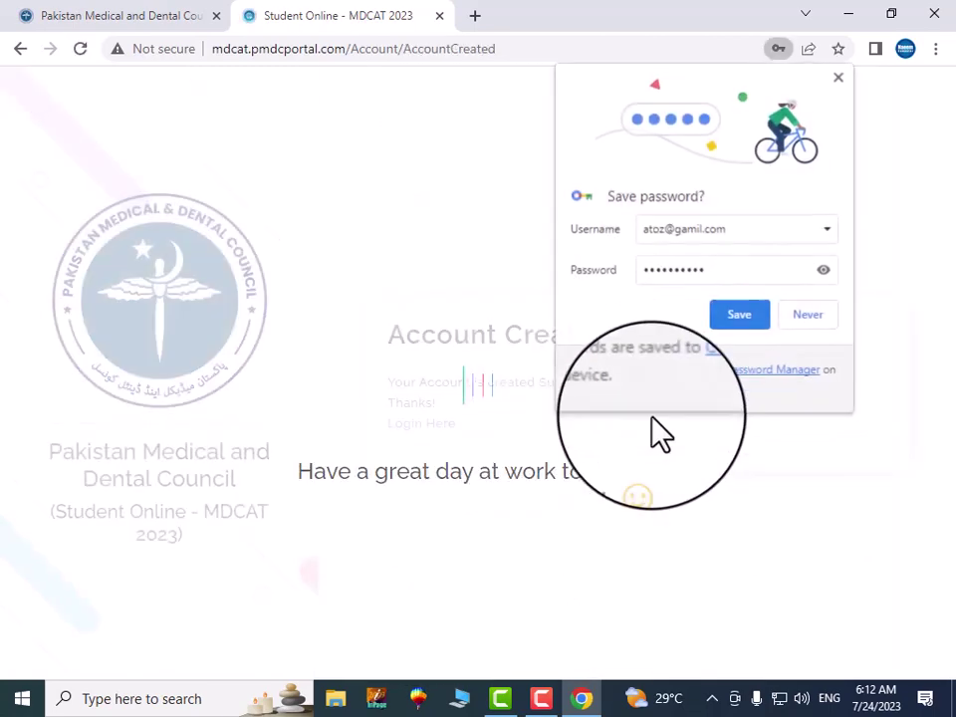
pyautogui.click(838, 77)
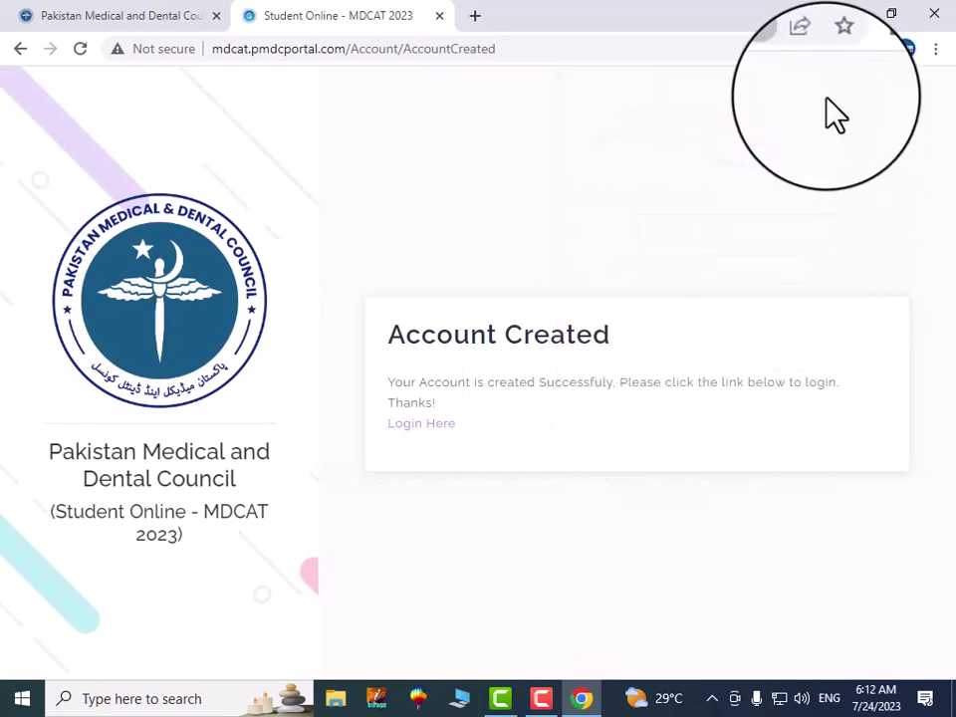
pyautogui.click(401, 438)
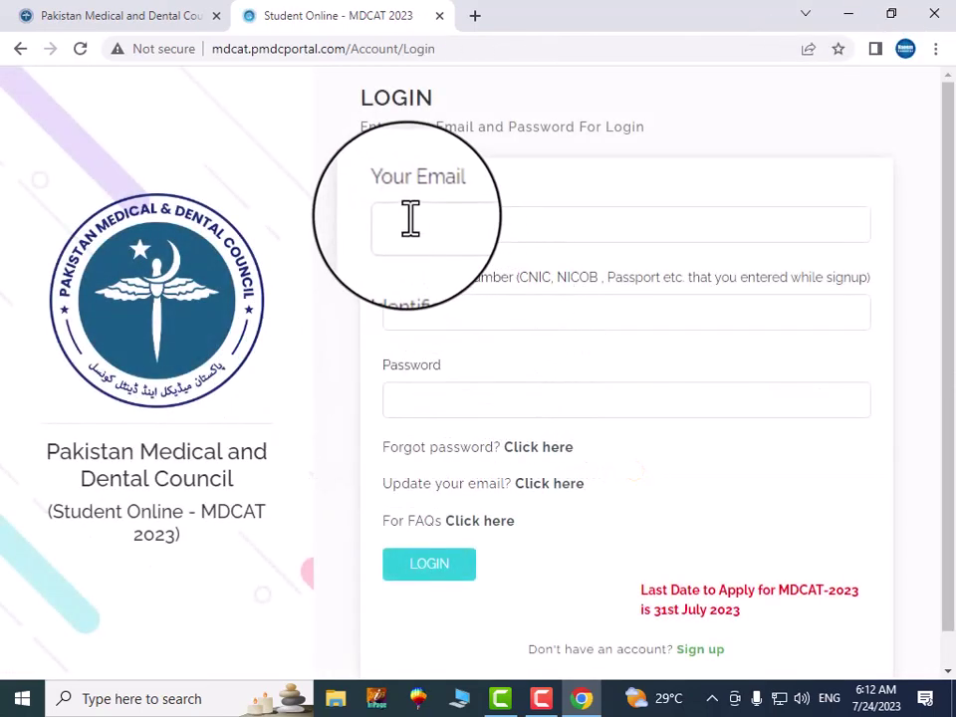
# Log in with the saved e-mail, the CNIC number and the account password
pyautogui.click(410, 221)
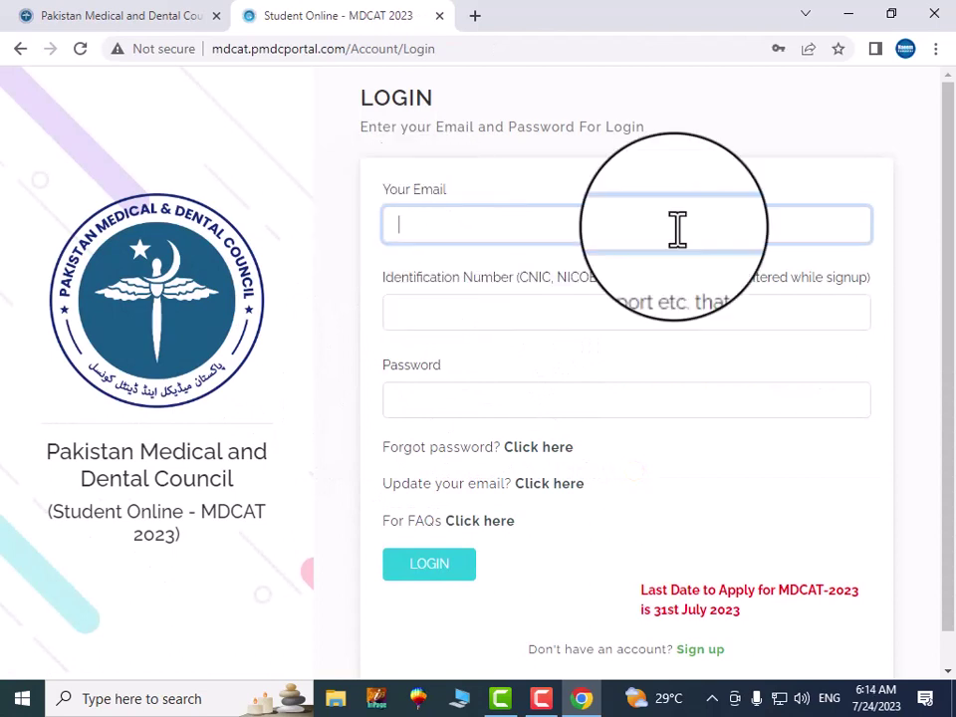
pyautogui.write('a')
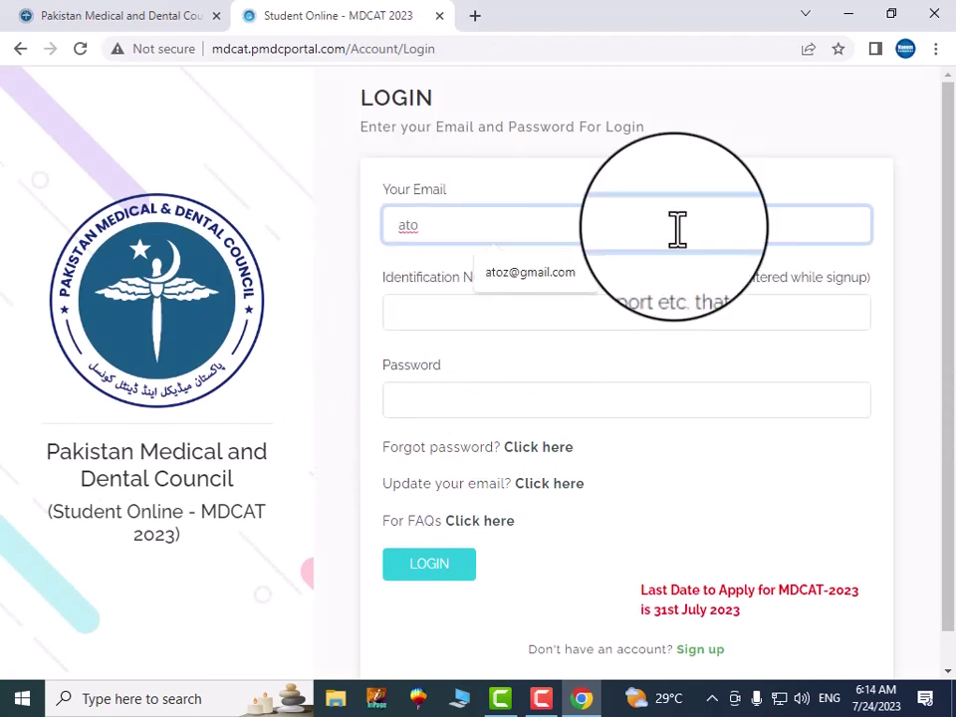
pyautogui.write('to')
pyautogui.click(542, 272)
pyautogui.click(442, 312)
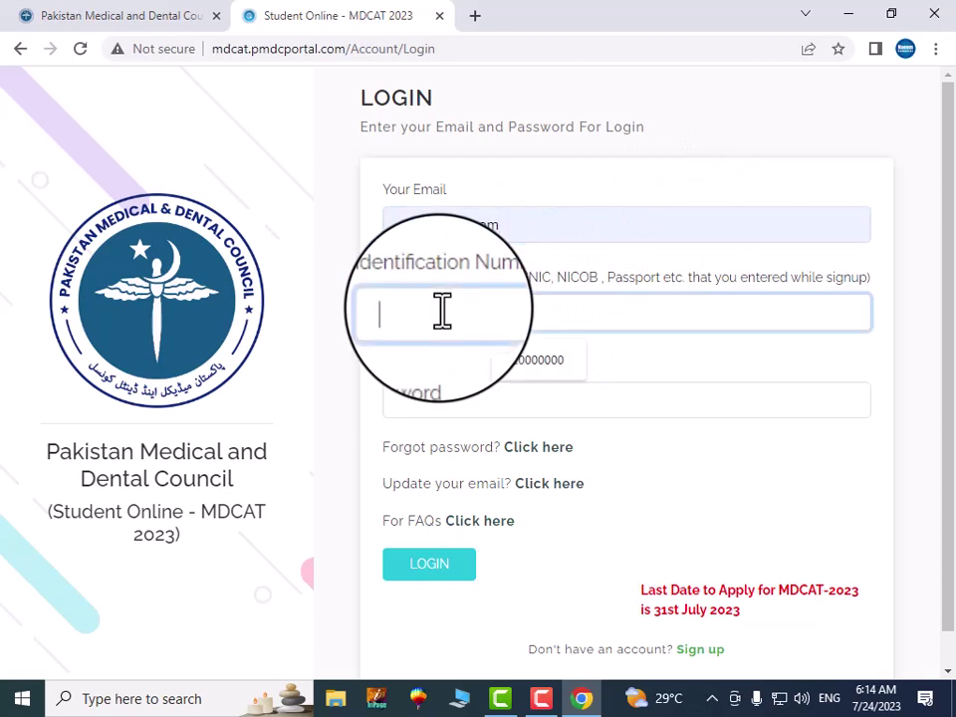
pyautogui.click(446, 223)
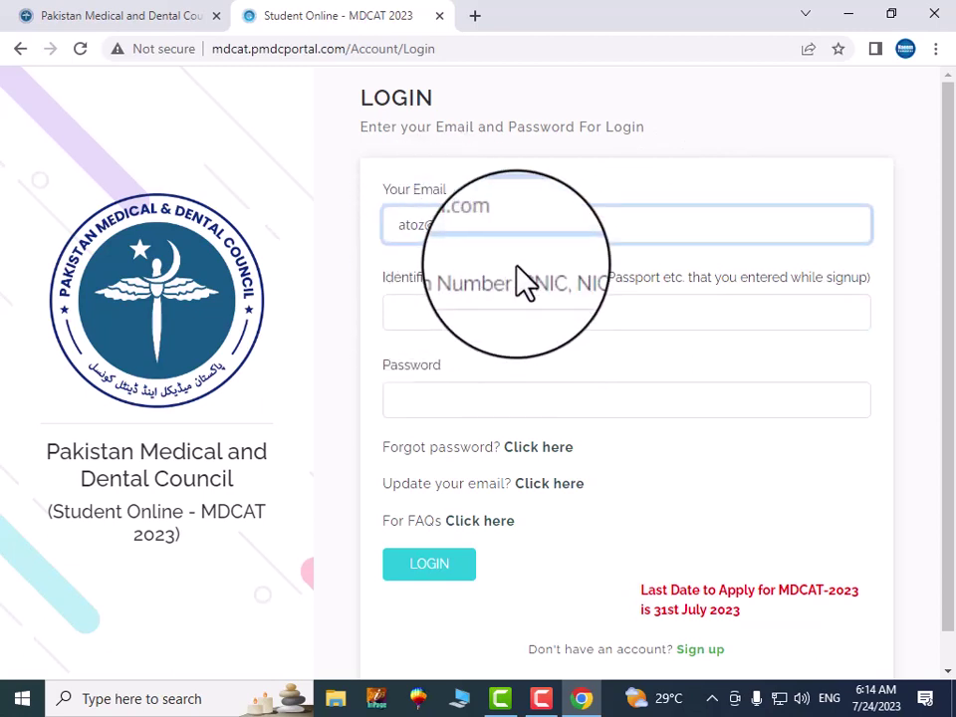
pyautogui.click(432, 312)
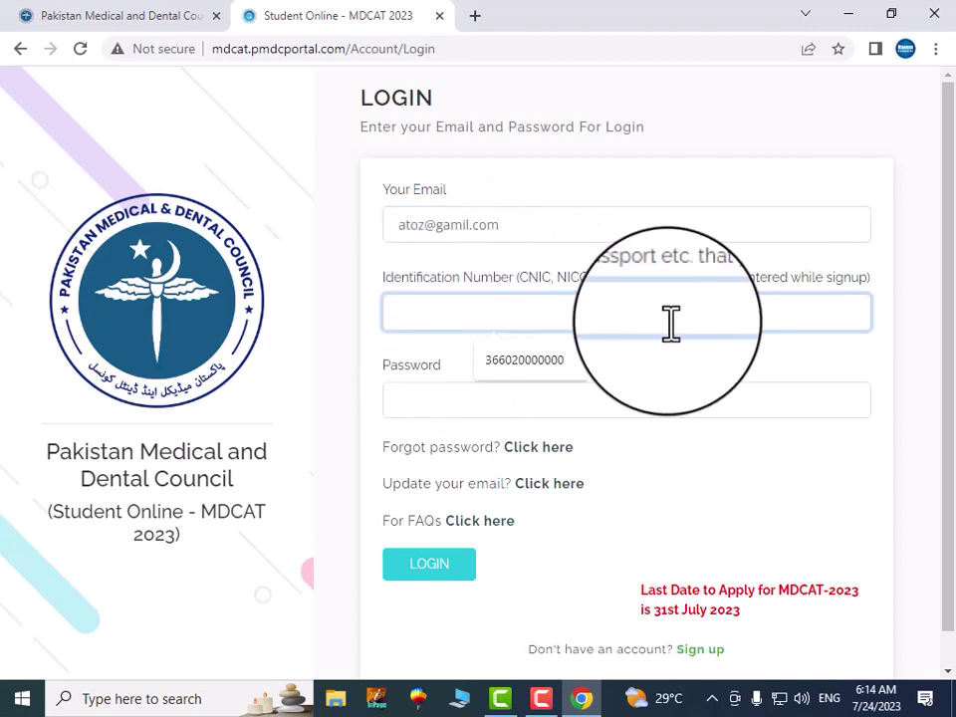
pyautogui.click(453, 399)
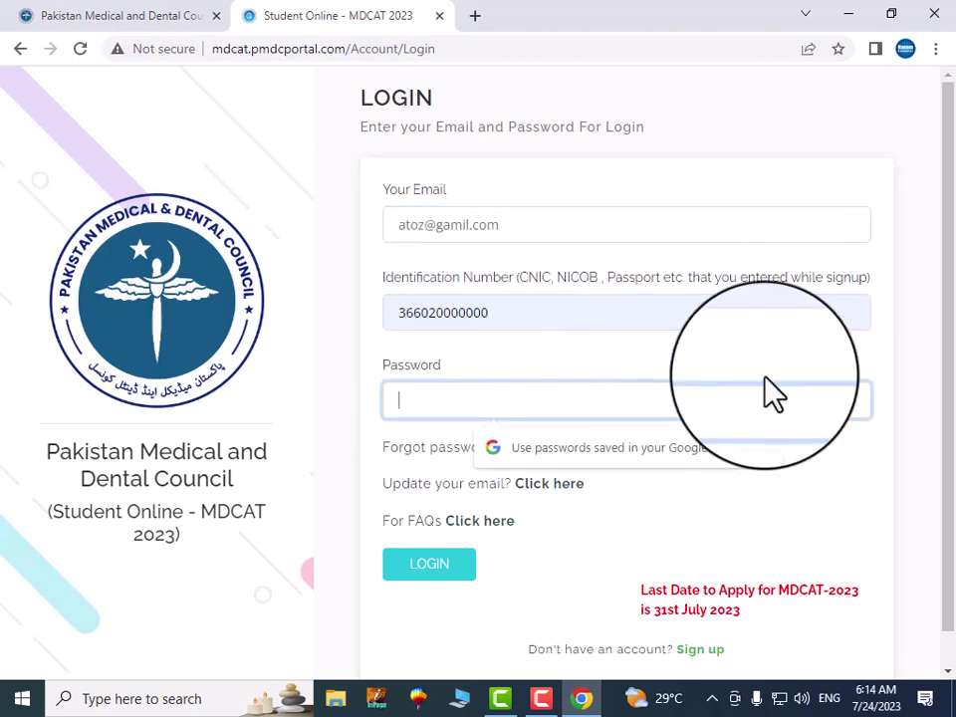
pyautogui.write('***')
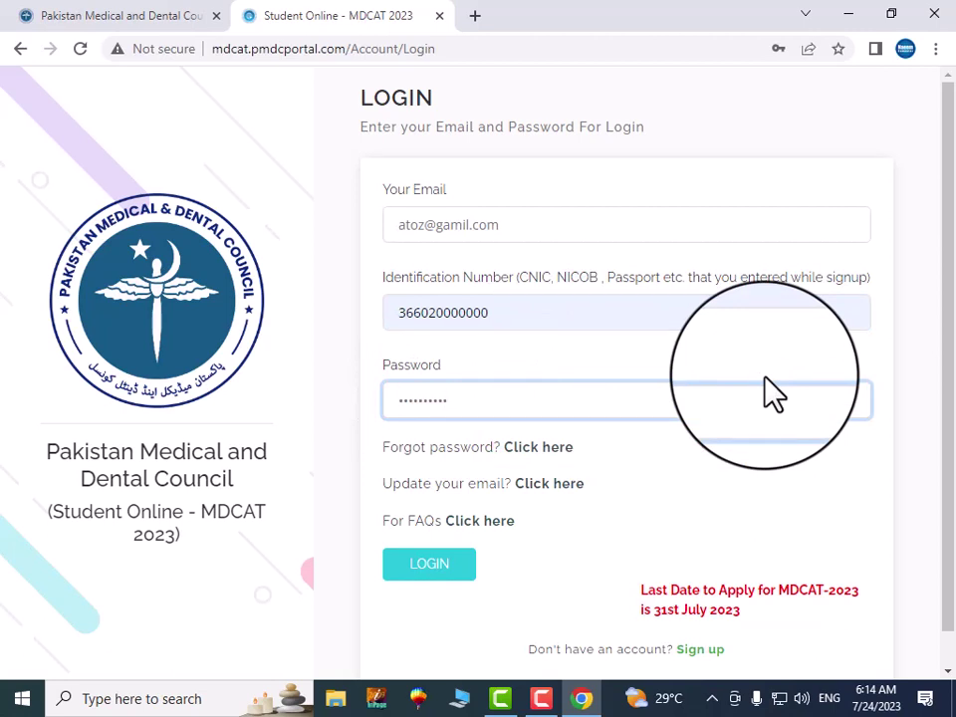
pyautogui.click(431, 561)
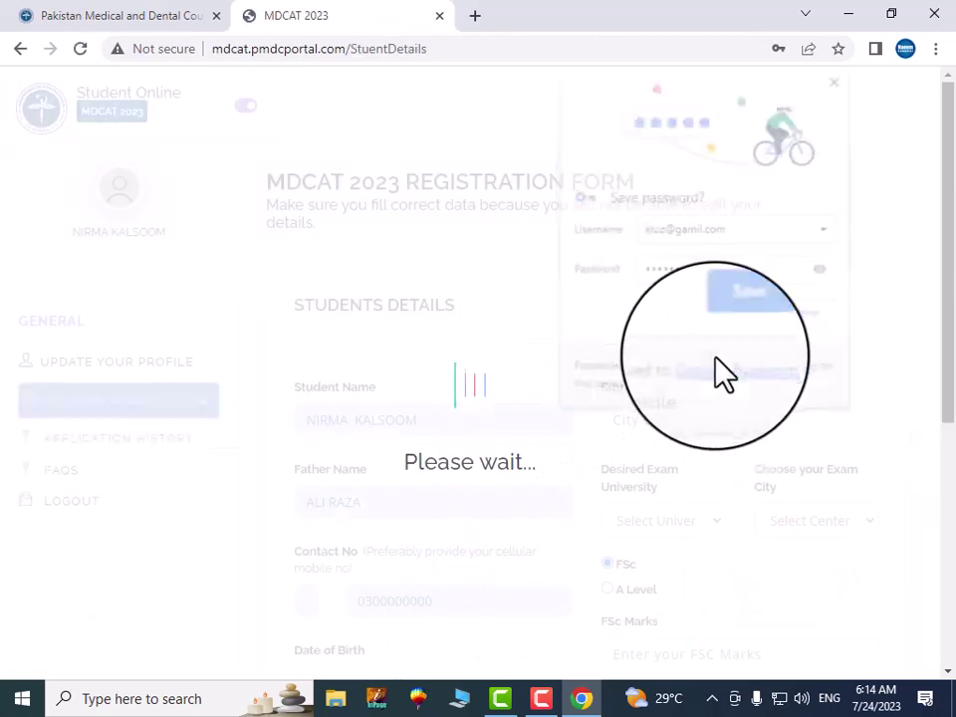
# Set the City of Domicile to Multan on the registration form
pyautogui.click(836, 78)
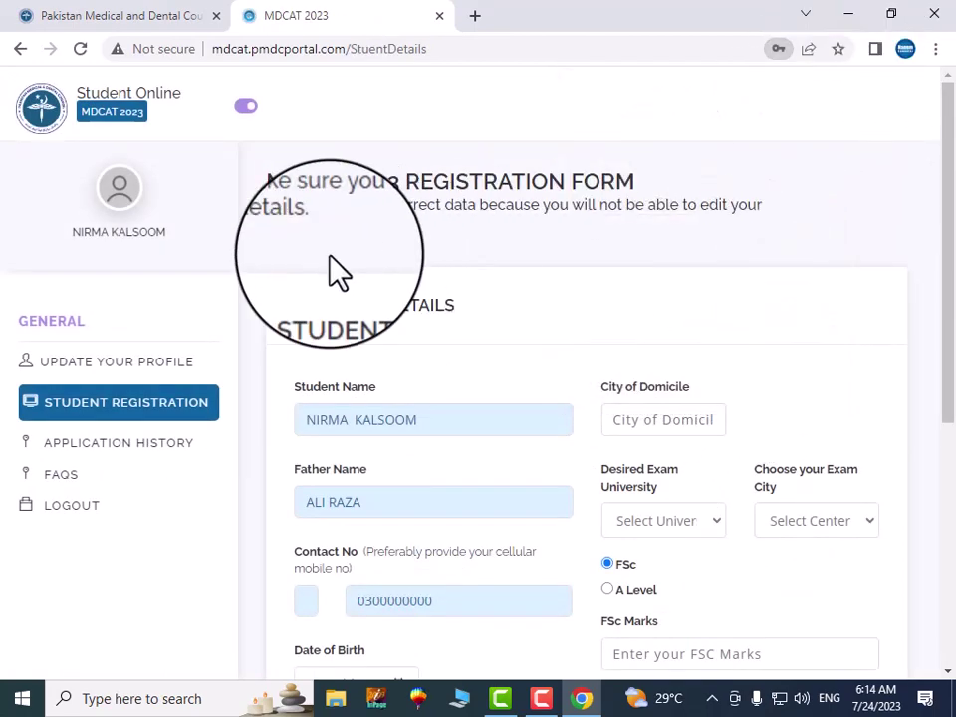
pyautogui.scroll(-1, 704, 420)
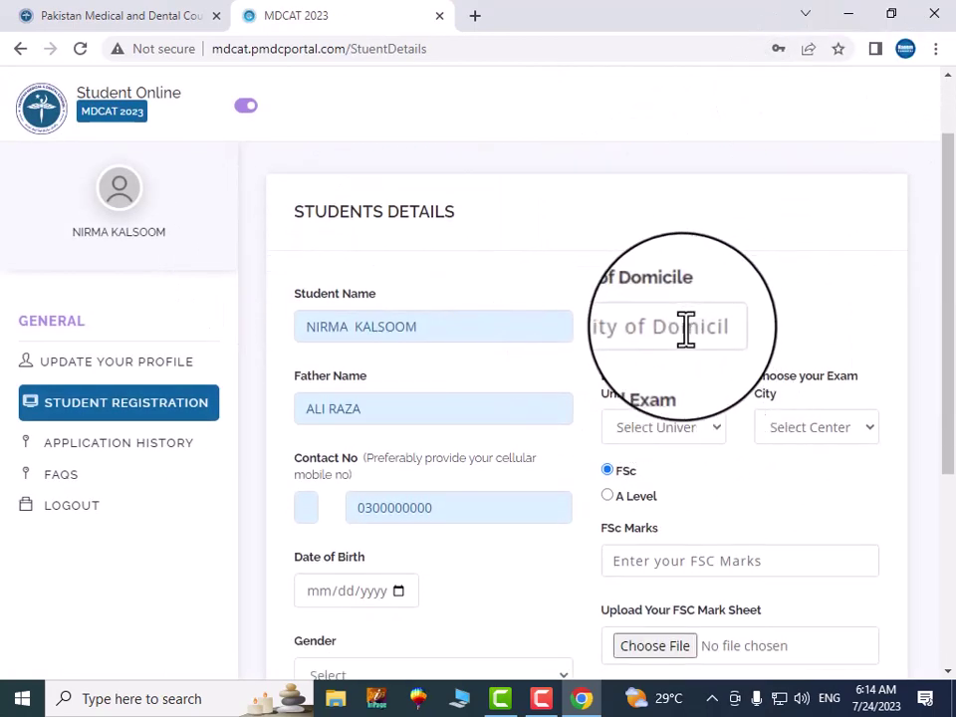
pyautogui.click(723, 328)
pyautogui.write('c')
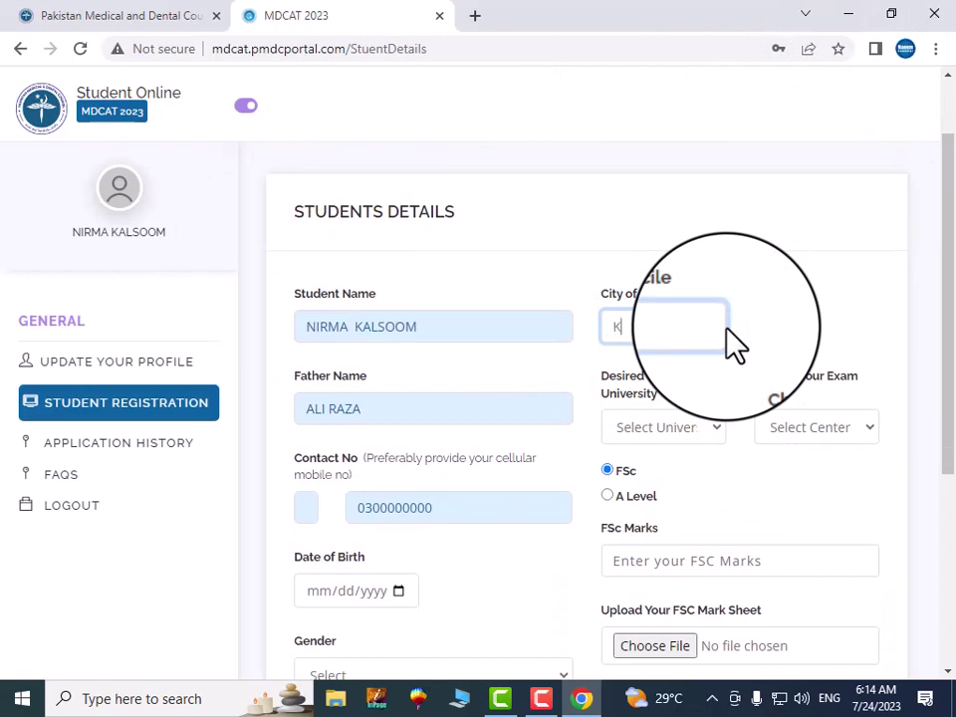
pyautogui.press('BackSpace')
pyautogui.write('mu')
pyautogui.press('BackSpace')
pyautogui.press('BackSpace')
pyautogui.write('Multan')
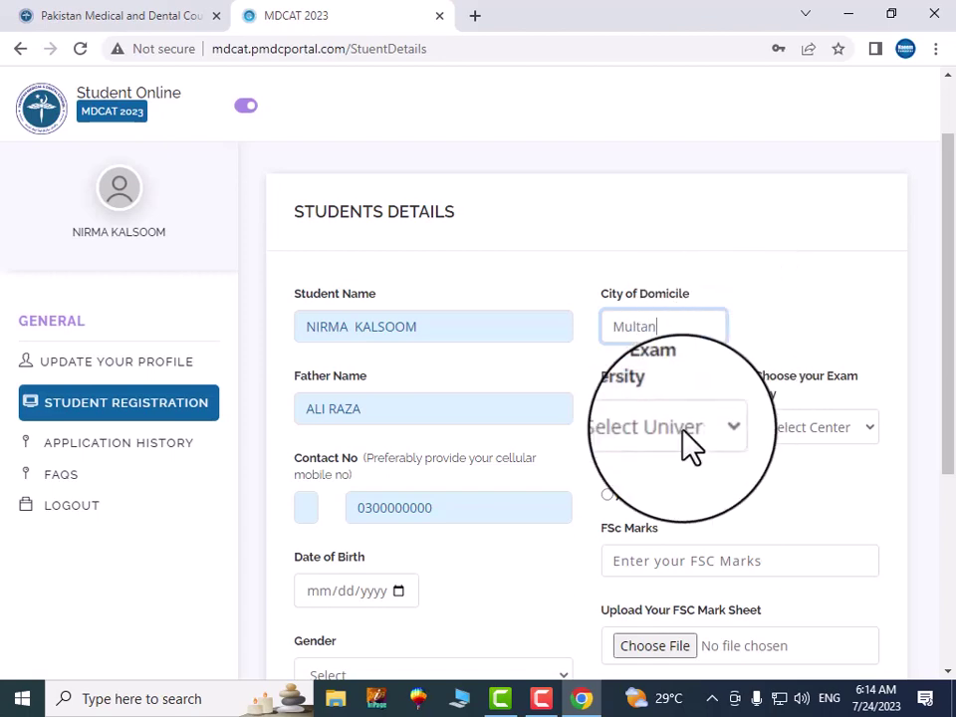
# Choose University of Health Sciences, Lahore (Punjab) and Multan as the exam city
pyautogui.click(687, 438)
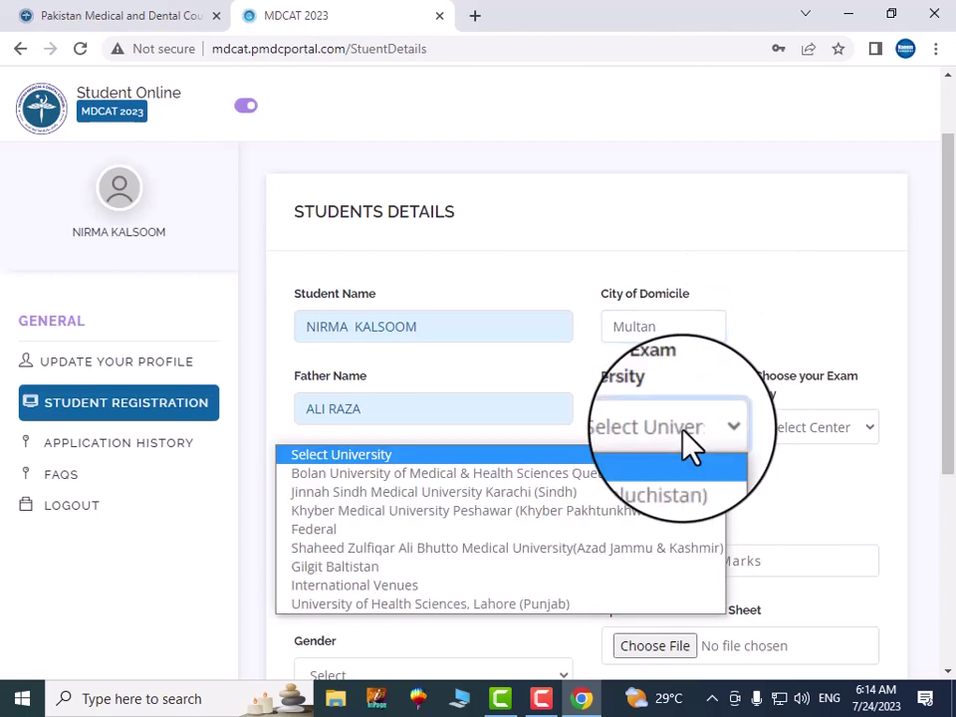
pyautogui.click(470, 604)
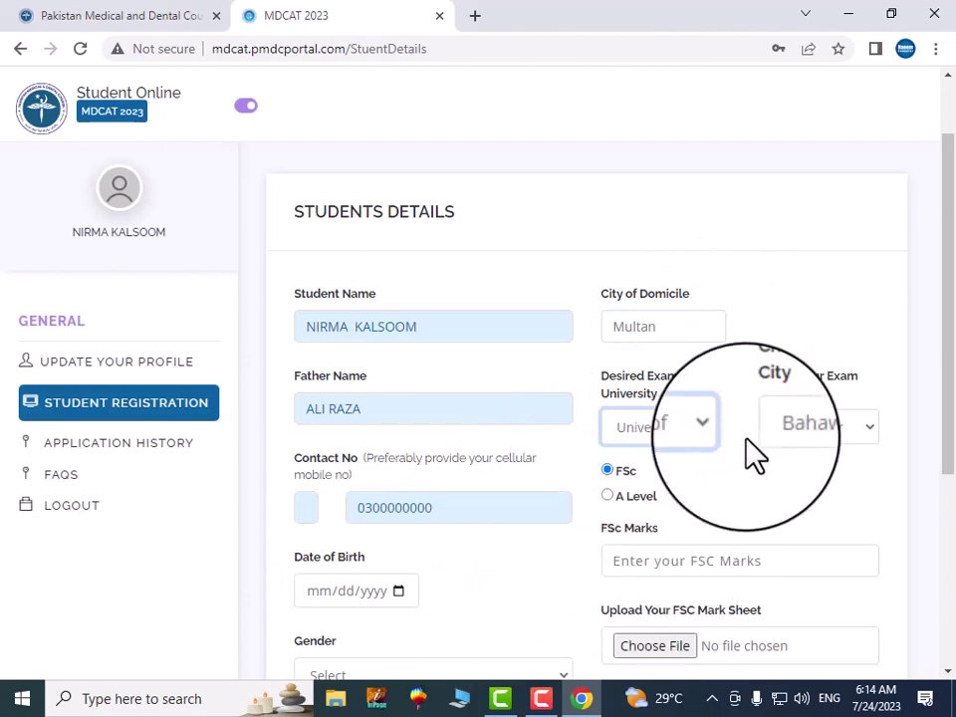
pyautogui.click(808, 428)
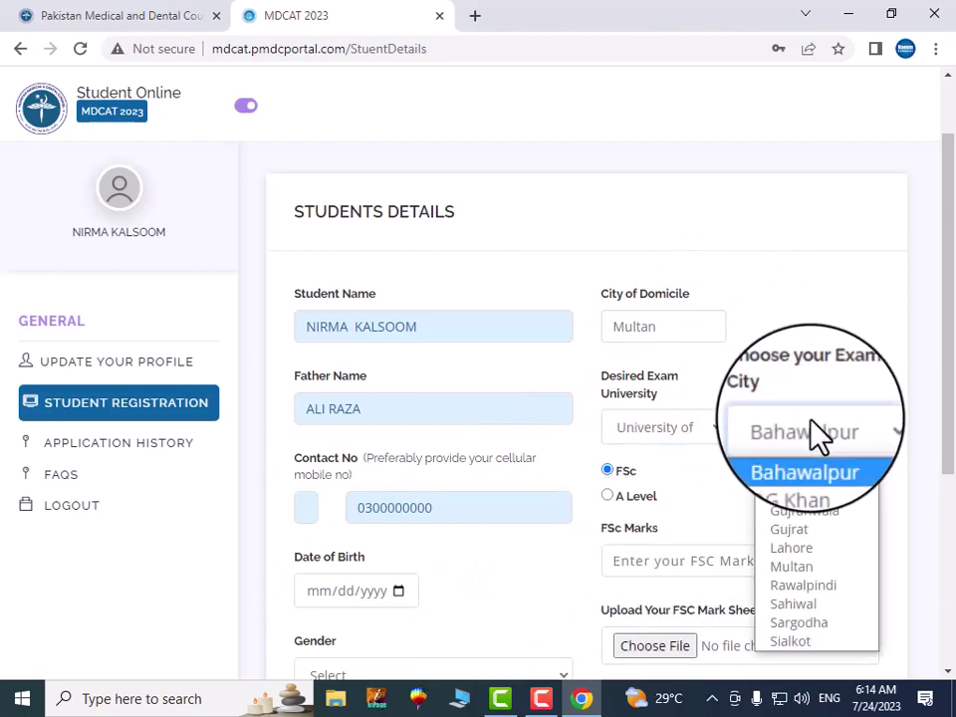
pyautogui.click(791, 568)
pyautogui.scroll(-2, 757, 507)
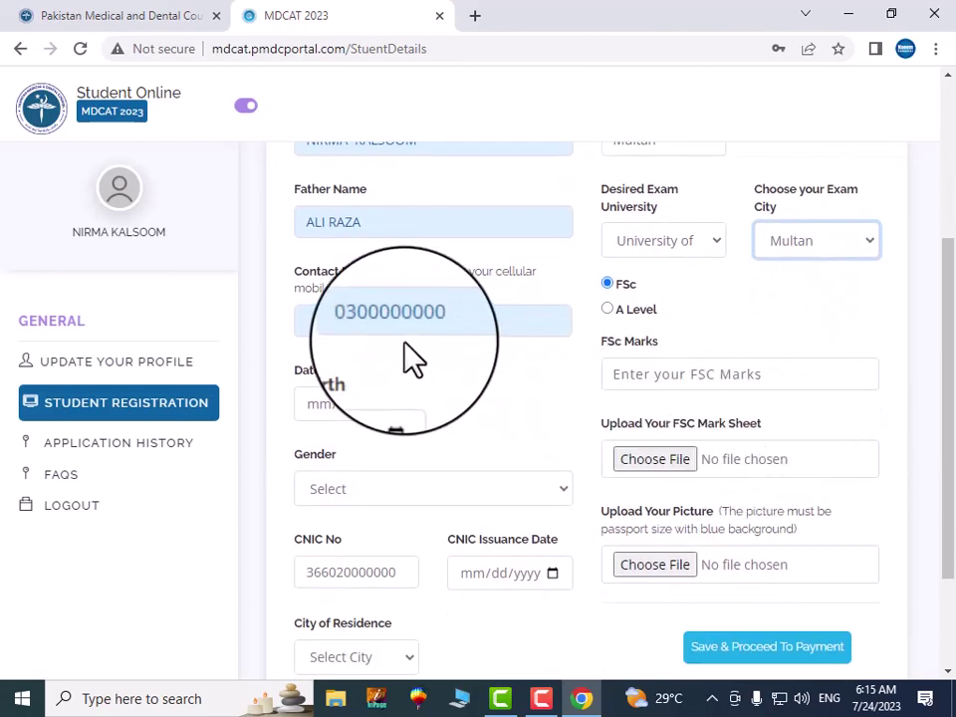
pyautogui.click(730, 376)
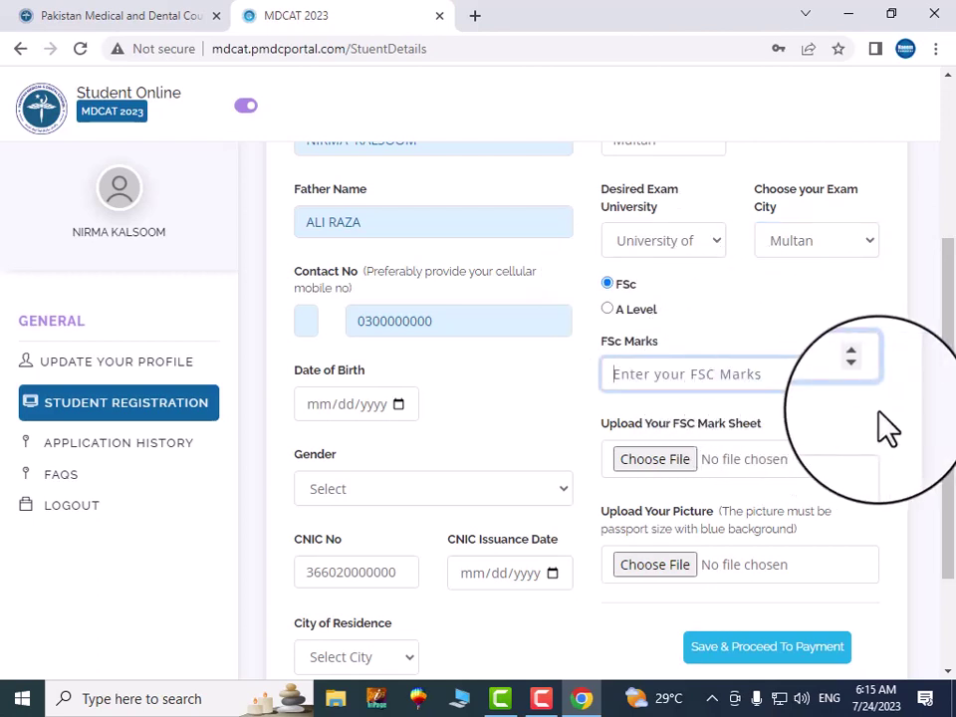
pyautogui.write('908')
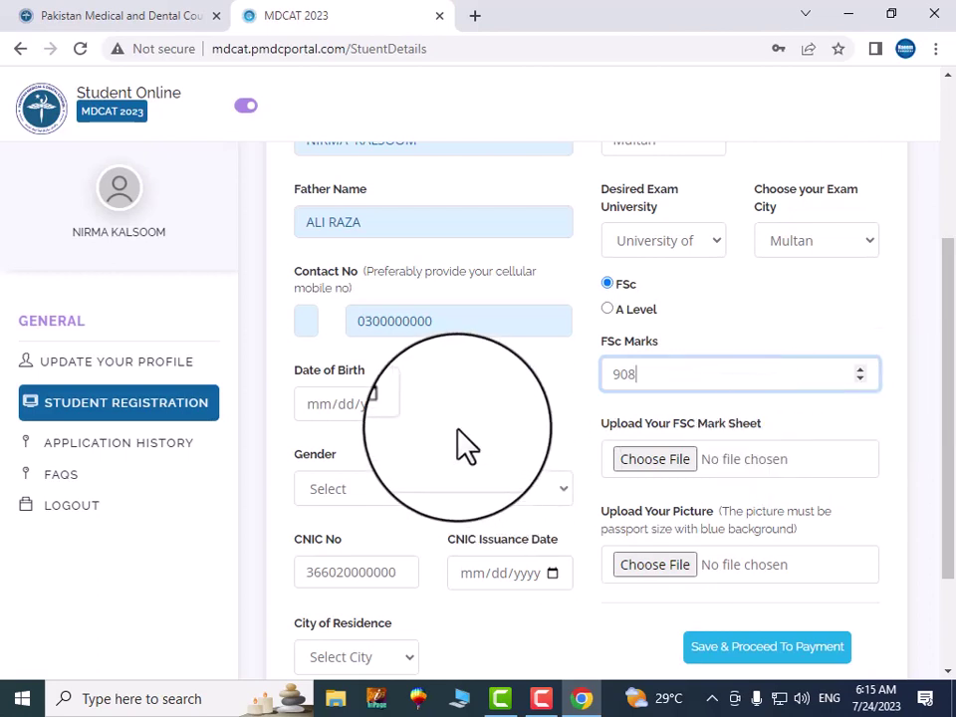
pyautogui.click(328, 404)
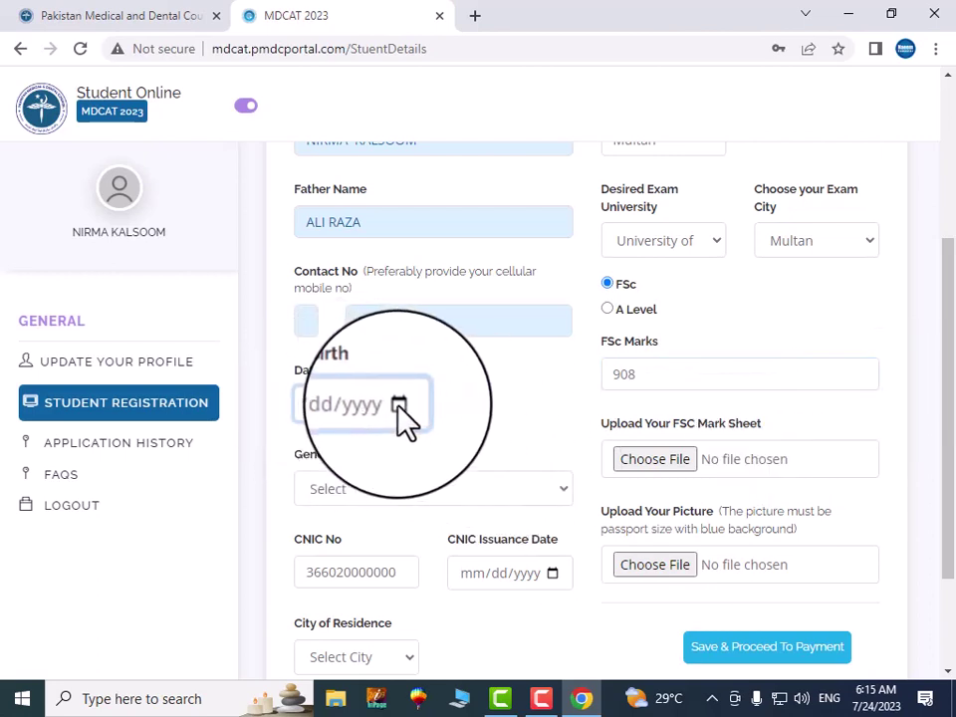
pyautogui.click(398, 404)
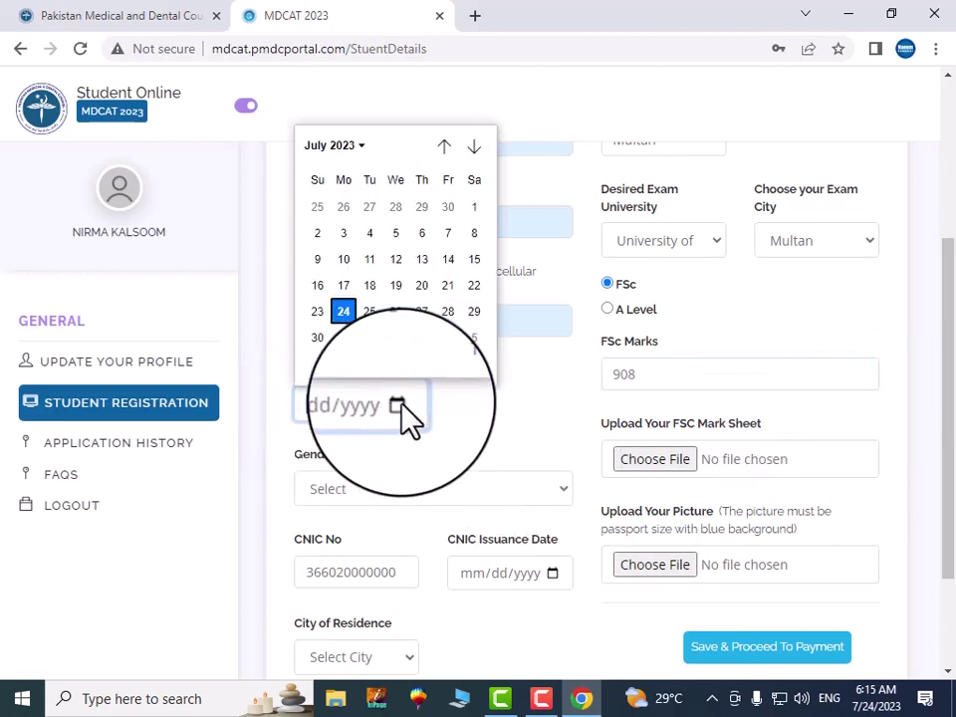
pyautogui.click(369, 157)
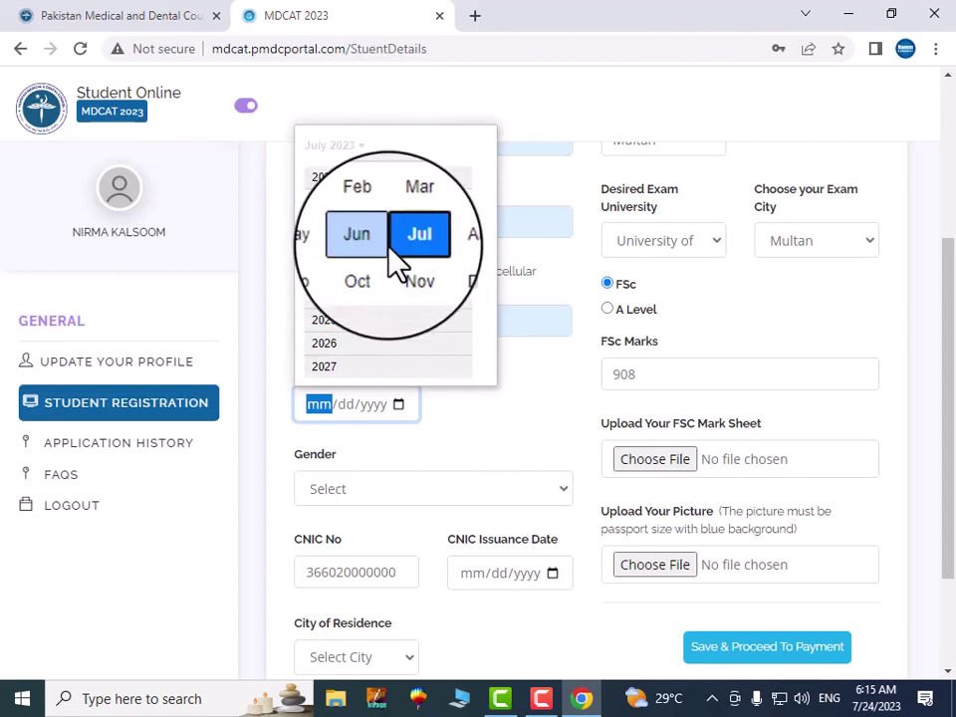
pyautogui.click(474, 428)
pyautogui.click(309, 405)
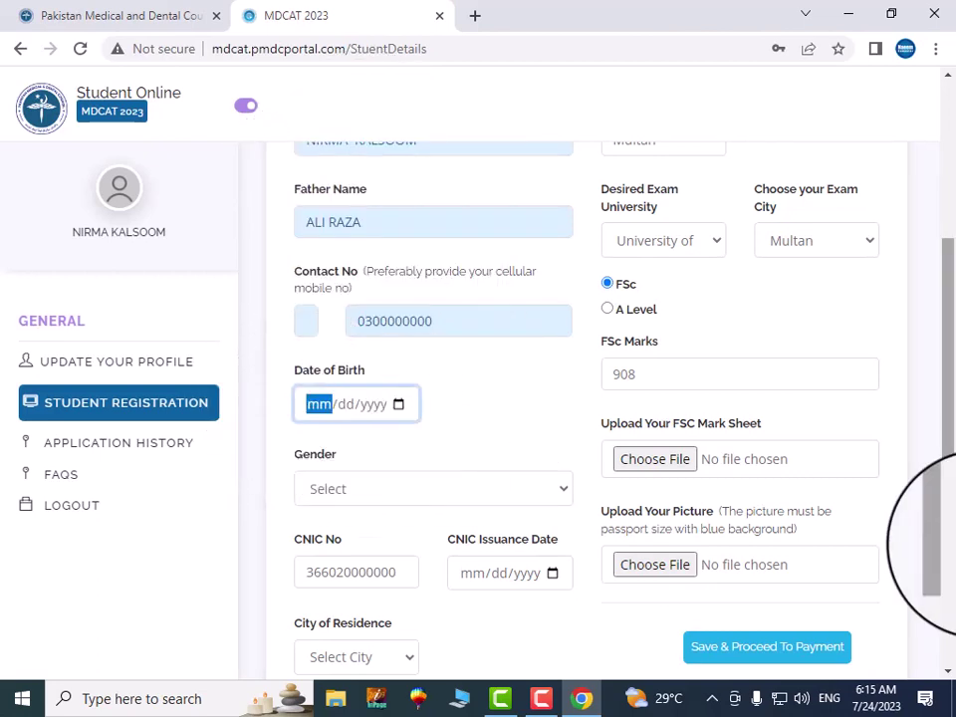
pyautogui.write('02/01/2002')
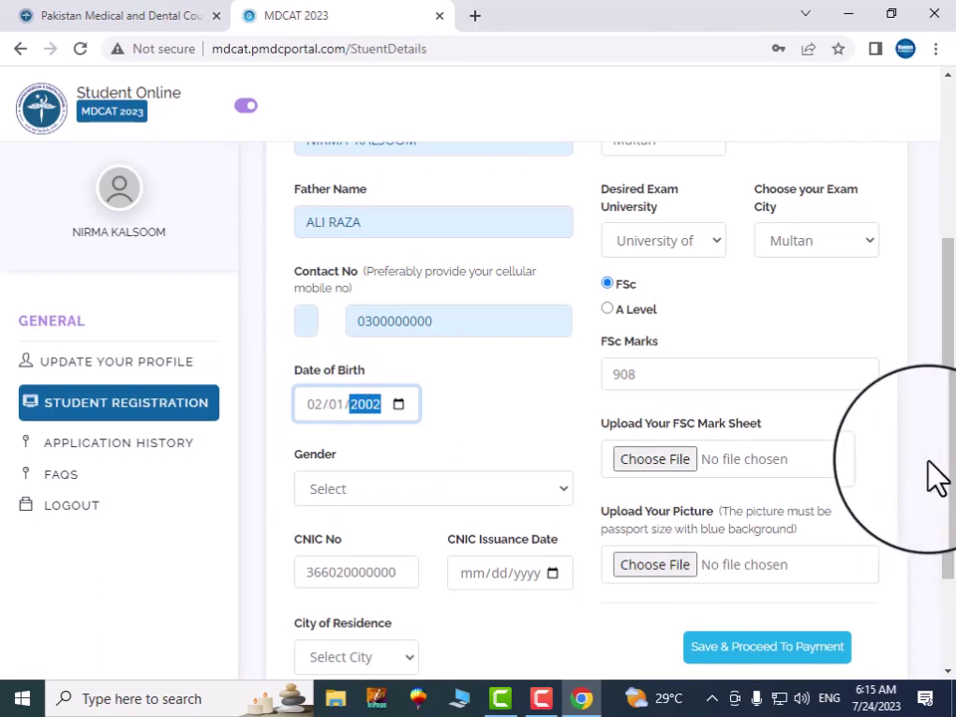
pyautogui.click(655, 459)
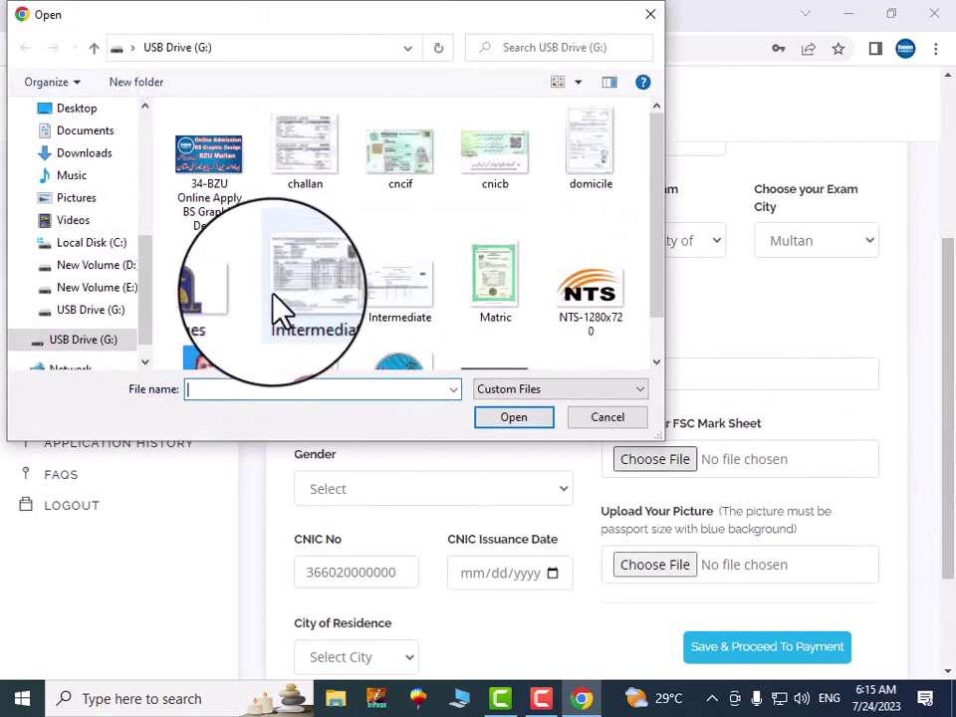
# Attach Imtermediate.jpg as the FSc mark sheet and enter CNIC issuance date 12/10/2022
pyautogui.click(311, 291)
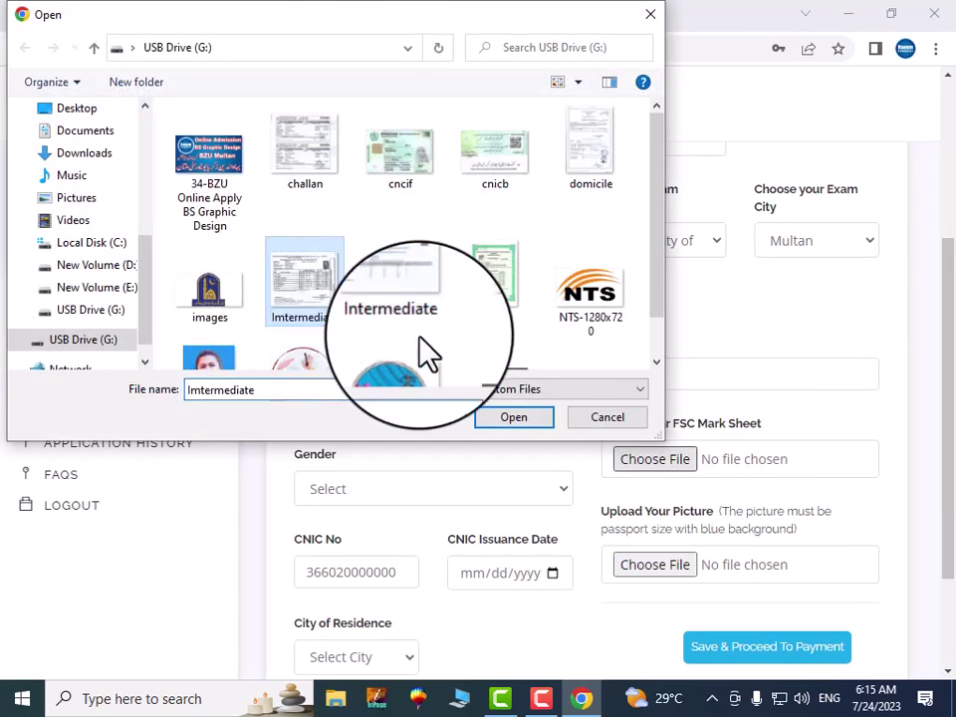
pyautogui.click(489, 418)
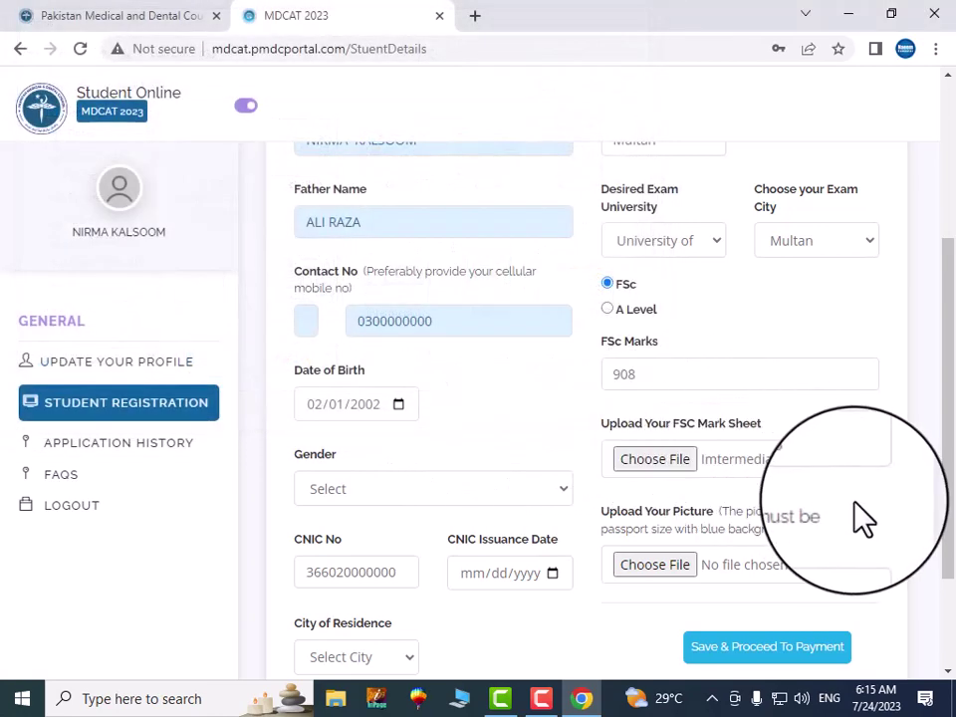
pyautogui.scroll(-2, 863, 518)
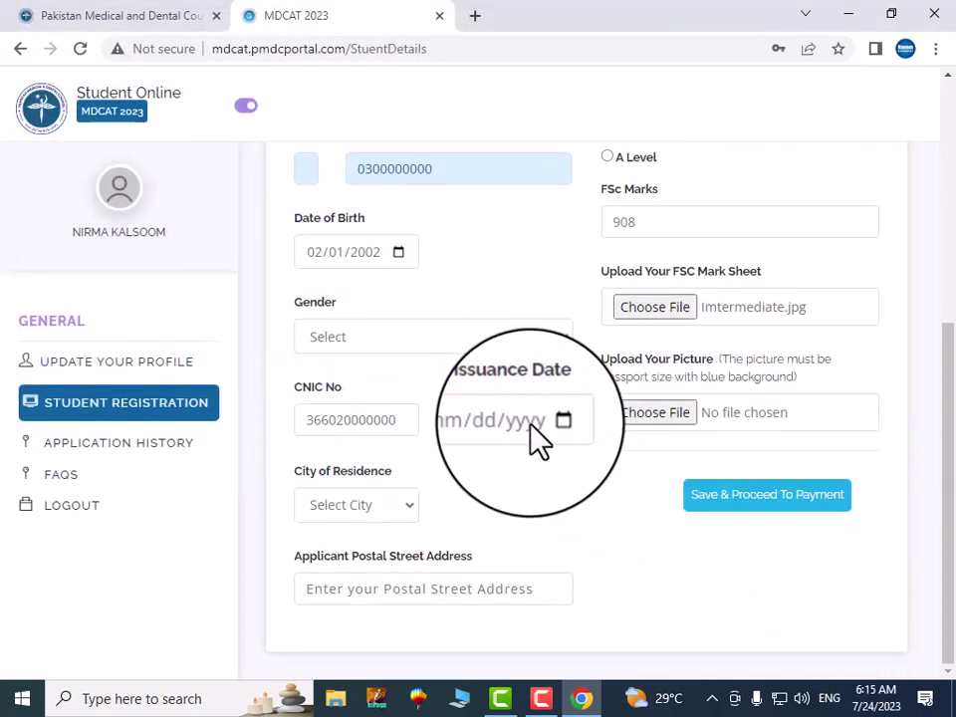
pyautogui.click(475, 420)
pyautogui.write('12/')
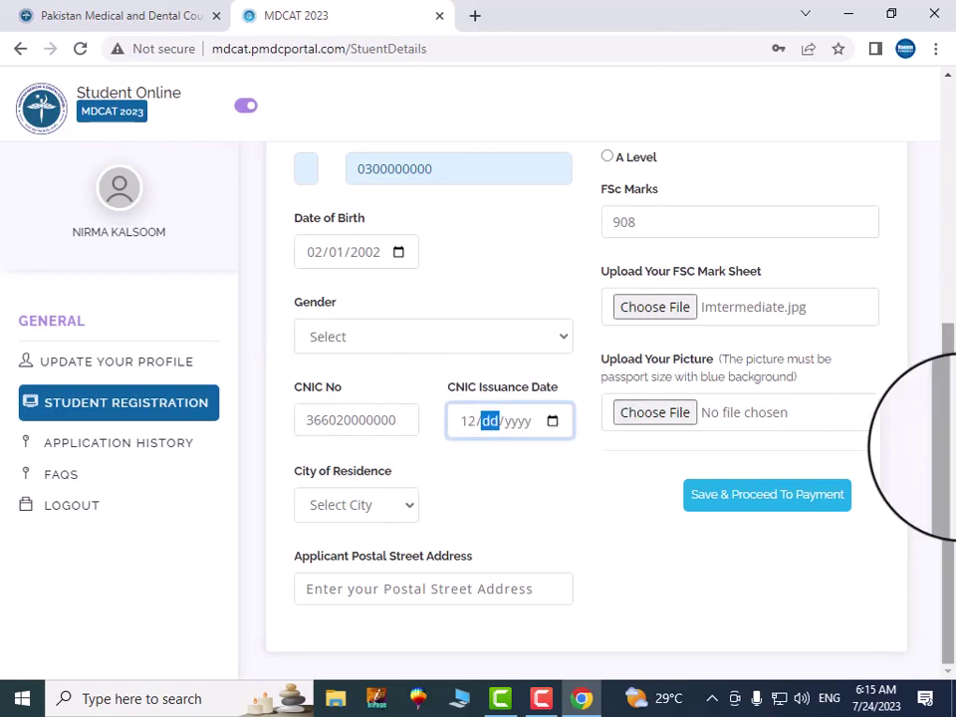
pyautogui.write('10/2022')
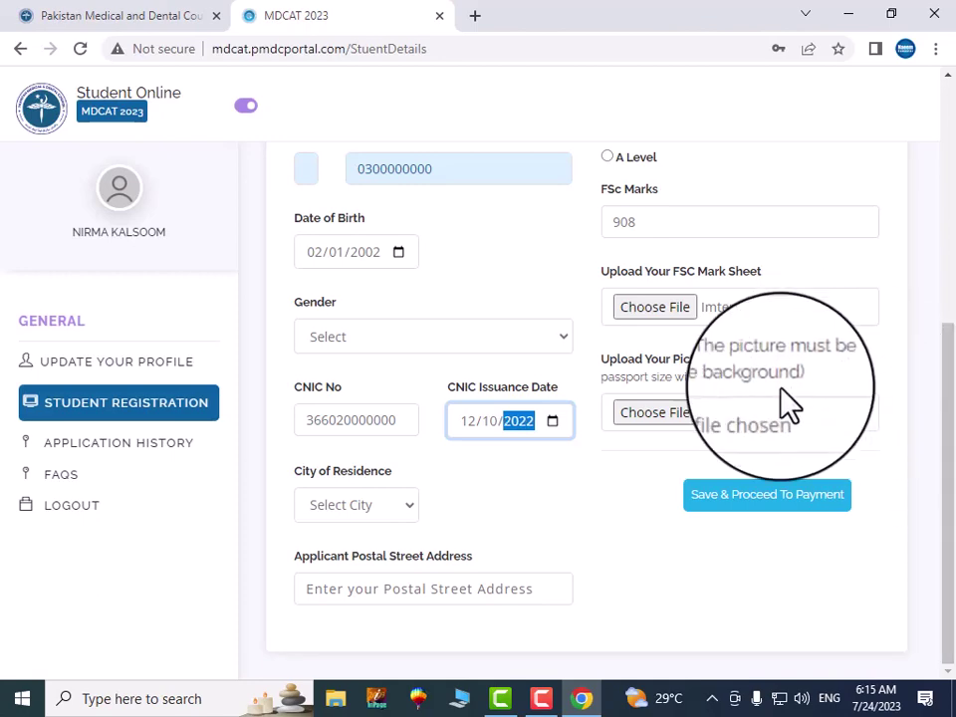
# Attach Pic3.jpg as the applicant's picture
pyautogui.click(661, 422)
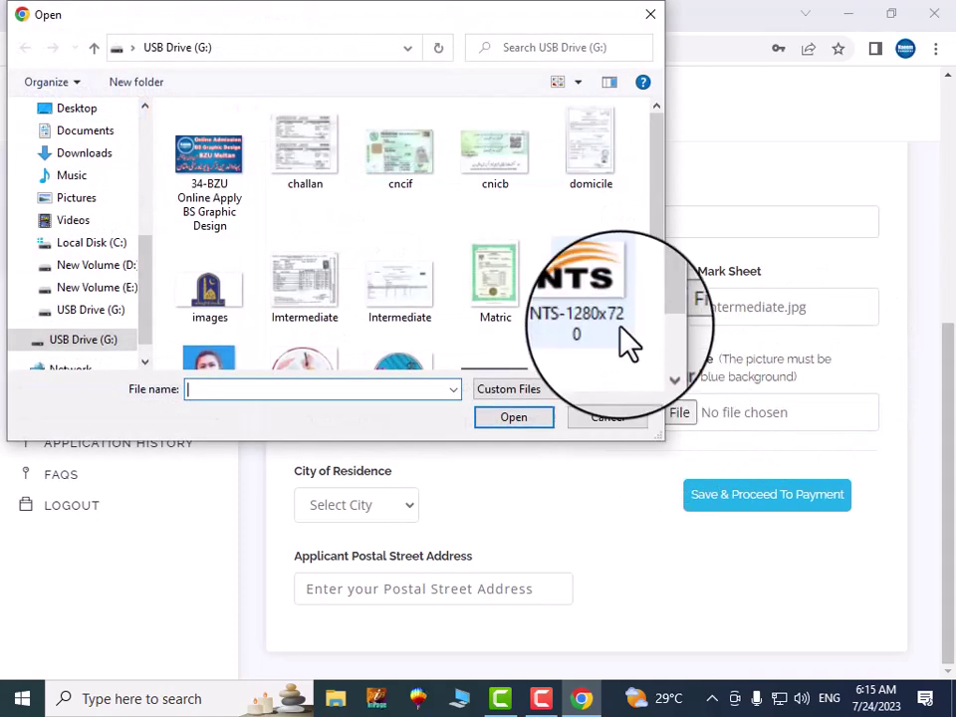
pyautogui.click(207, 360)
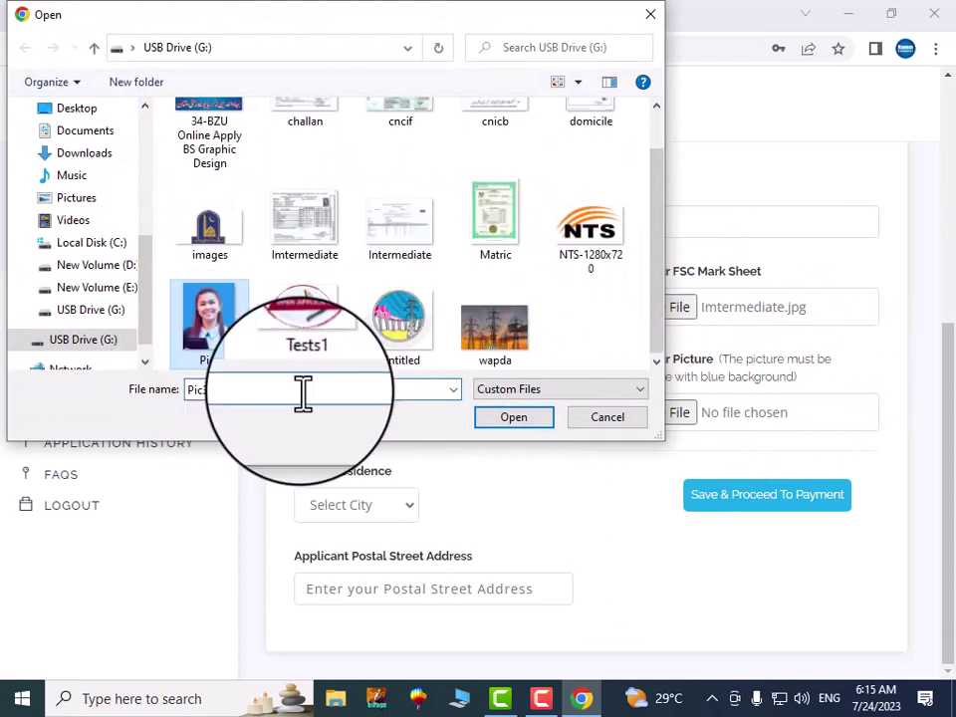
pyautogui.click(513, 416)
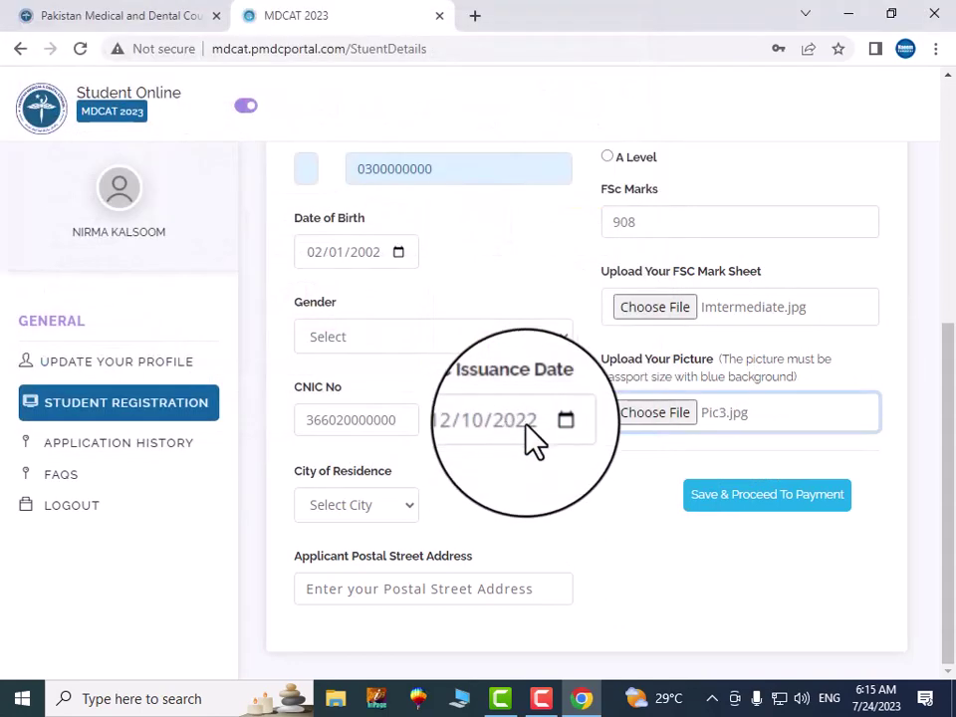
pyautogui.click(401, 506)
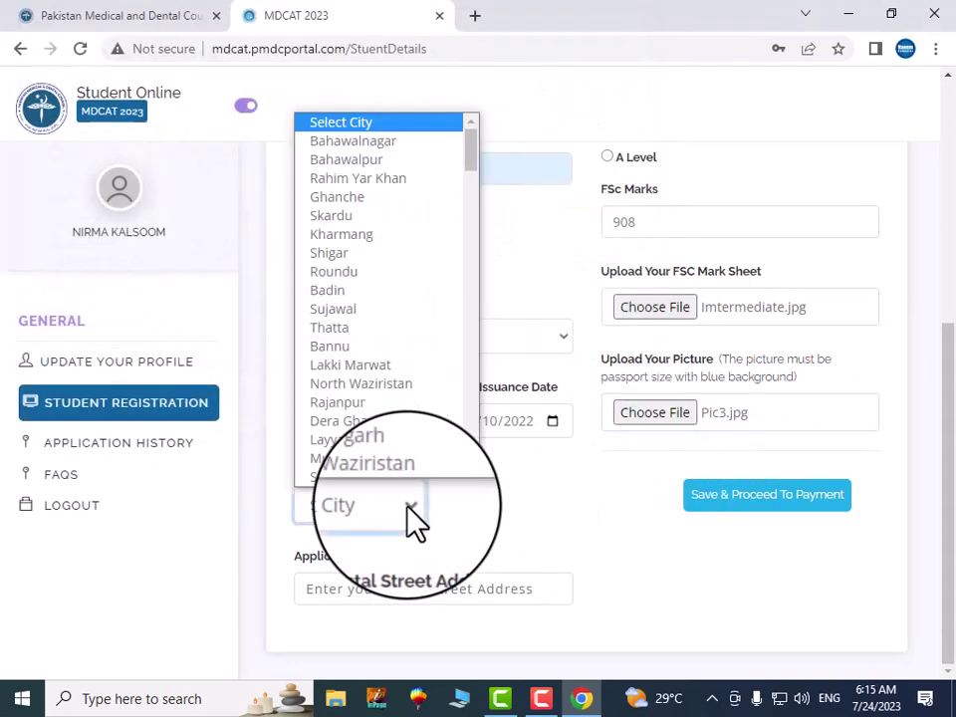
# Select Multan as the city of residence
pyautogui.press('m')
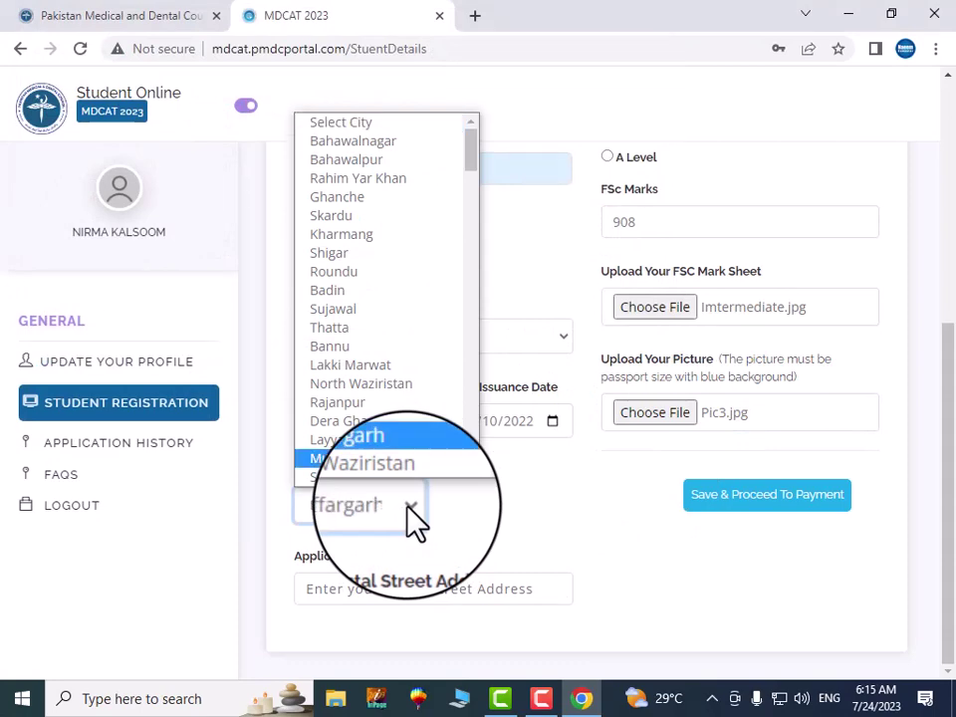
pyautogui.press('u')
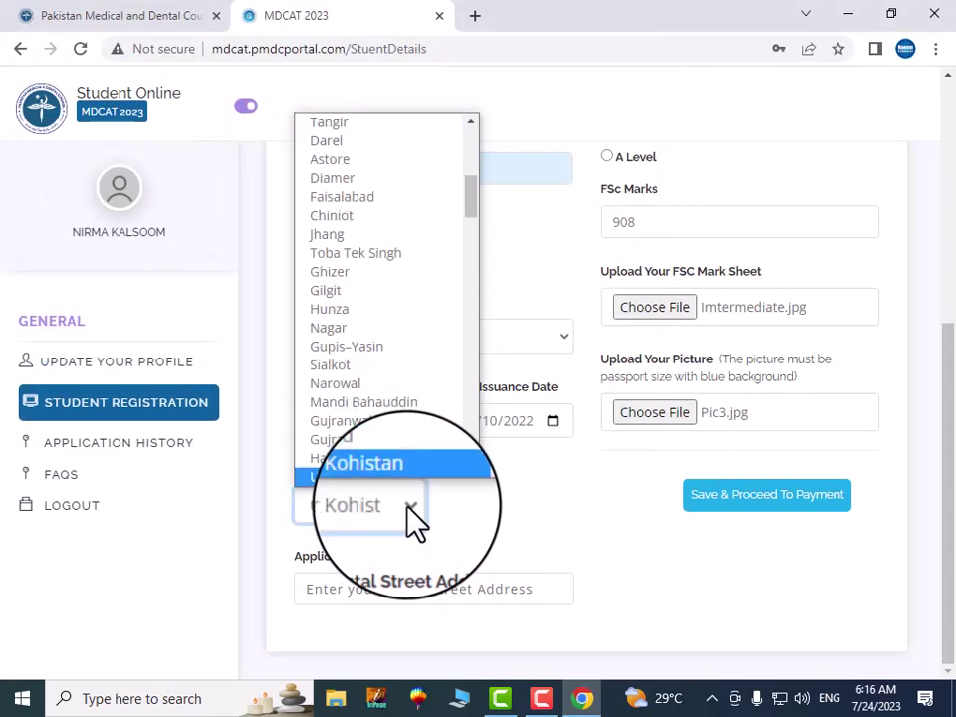
pyautogui.press('Down')
pyautogui.press('Down')
pyautogui.press('Down')
pyautogui.press('Down')
pyautogui.press('Down')
pyautogui.press('Down')
pyautogui.press('Down')
pyautogui.press('Down')
pyautogui.press('Down')
pyautogui.press('Down')
pyautogui.press('Down')
pyautogui.press('Down')
pyautogui.press('Down')
pyautogui.press('Down')
pyautogui.press('Down')
pyautogui.press('Down')
pyautogui.press('Down')
pyautogui.press('Down')
pyautogui.press('Down')
pyautogui.press('Down')
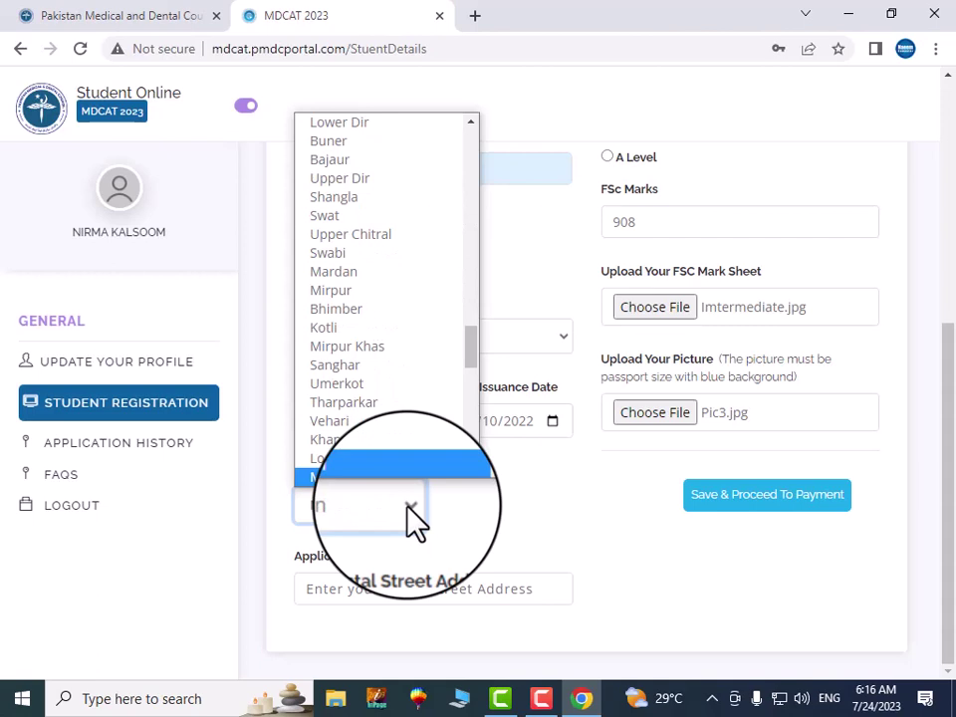
pyautogui.click(390, 483)
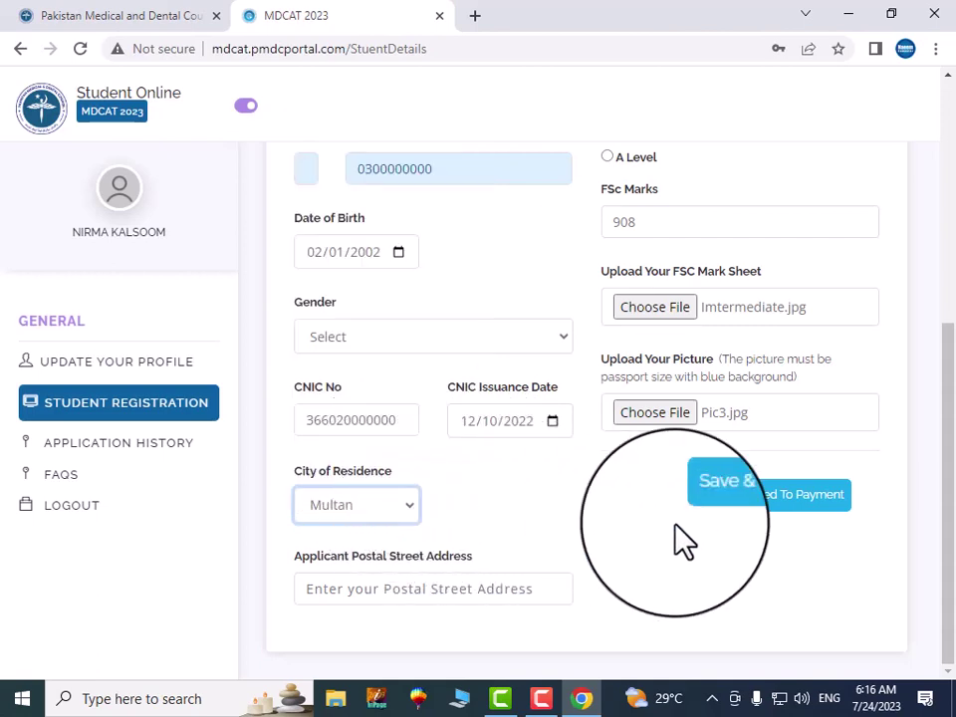
# Enter the postal street address and submit the form with Save & Proceed To Payment
pyautogui.click(377, 596)
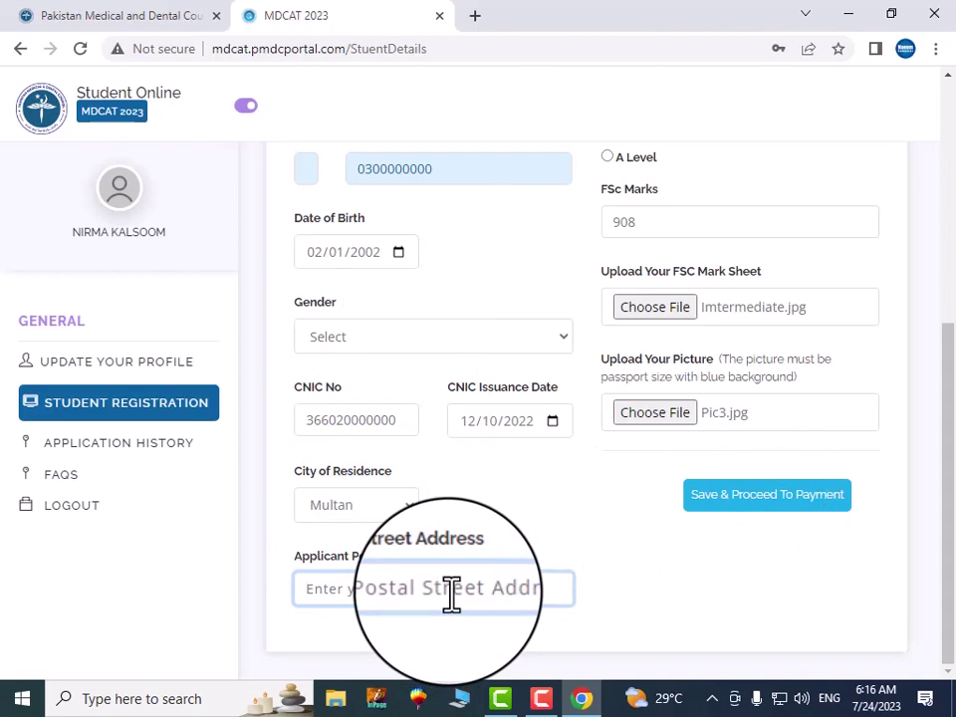
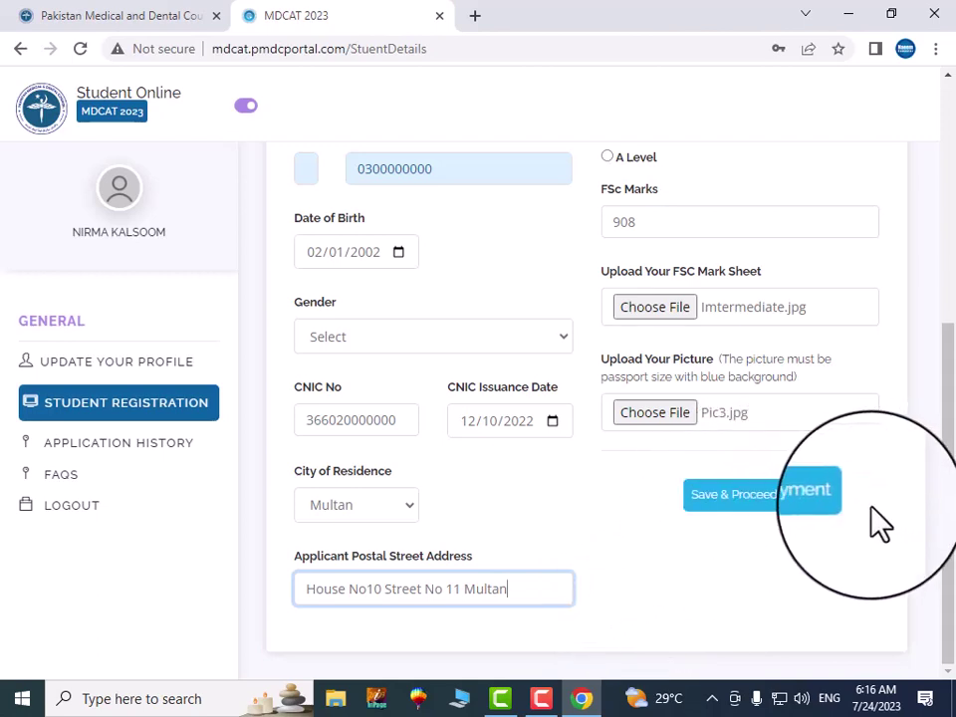
pyautogui.click(749, 496)
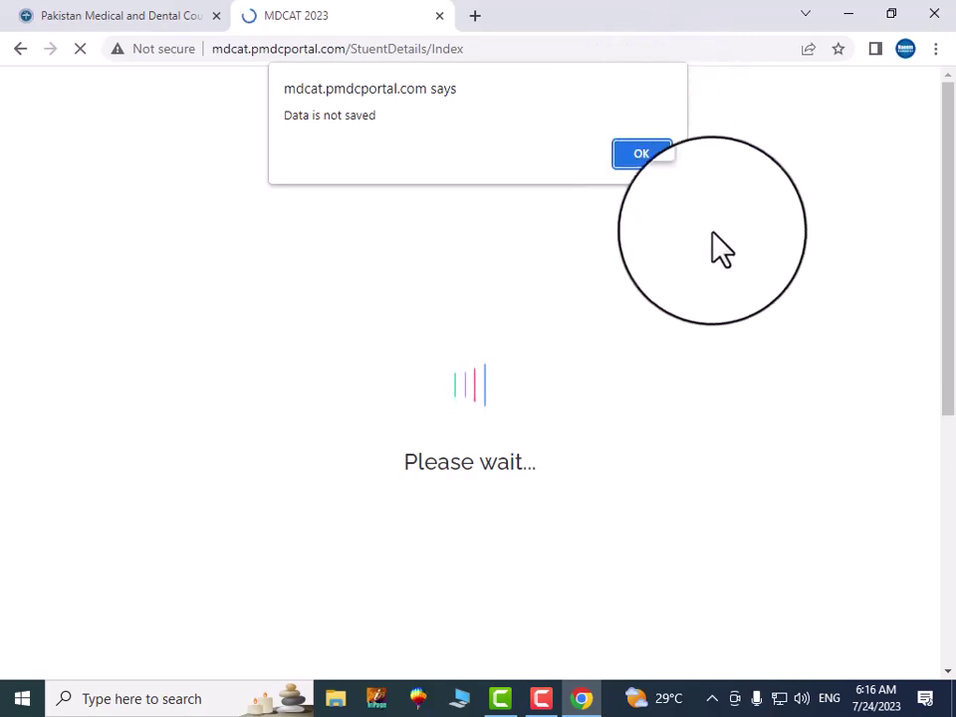
# Dismiss the 'Data is not saved' alert and scroll through the cleared registration form
pyautogui.click(177, 20)
pyautogui.click(354, 22)
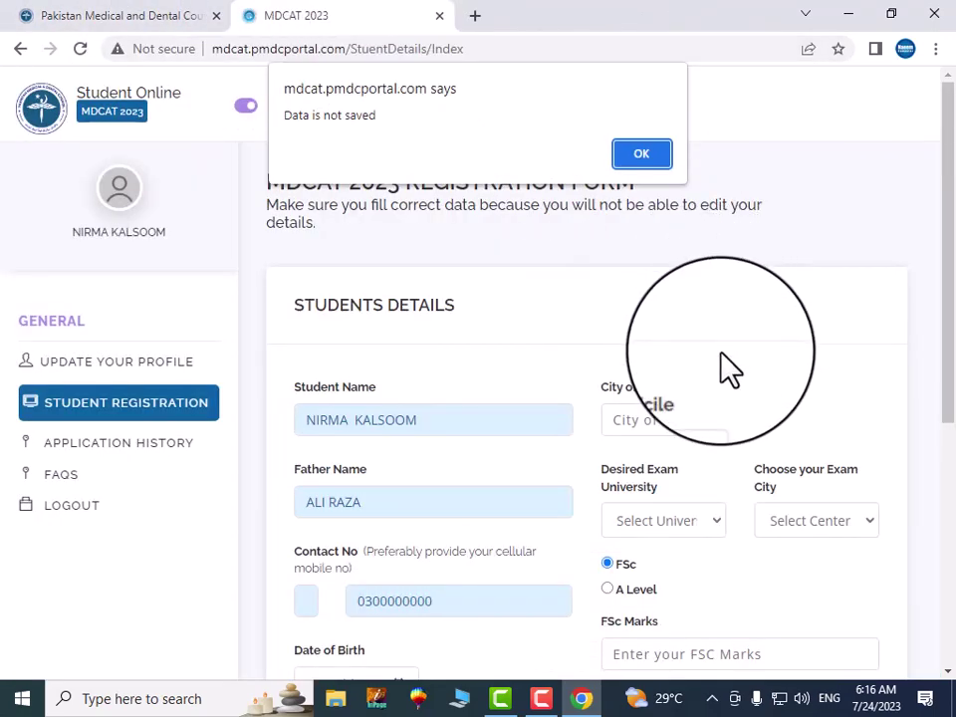
pyautogui.click(641, 156)
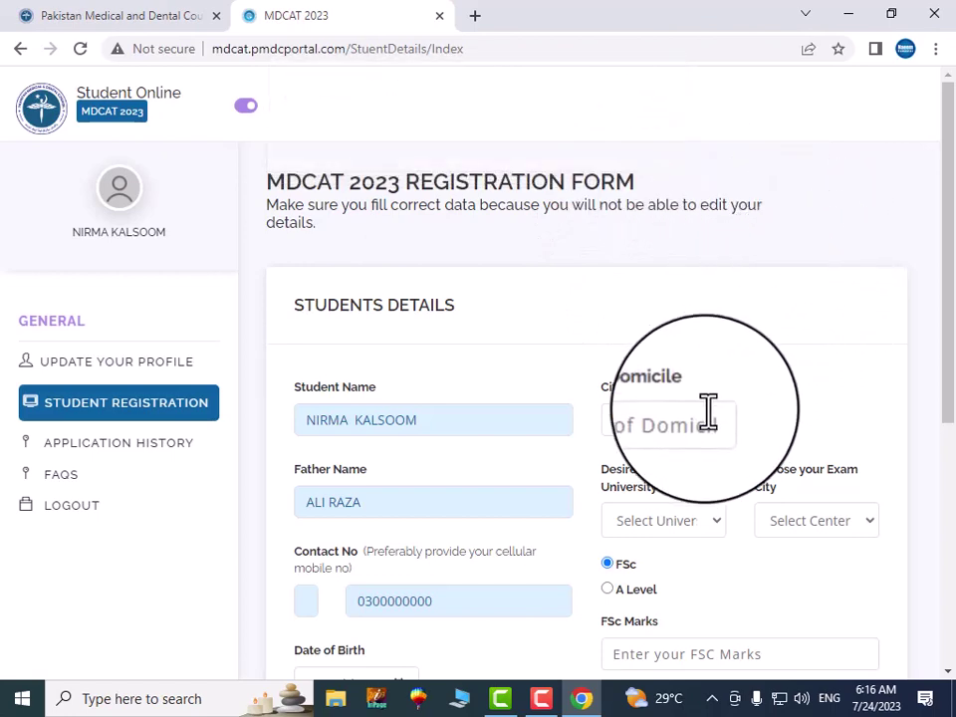
pyautogui.scroll(-4, 704, 448)
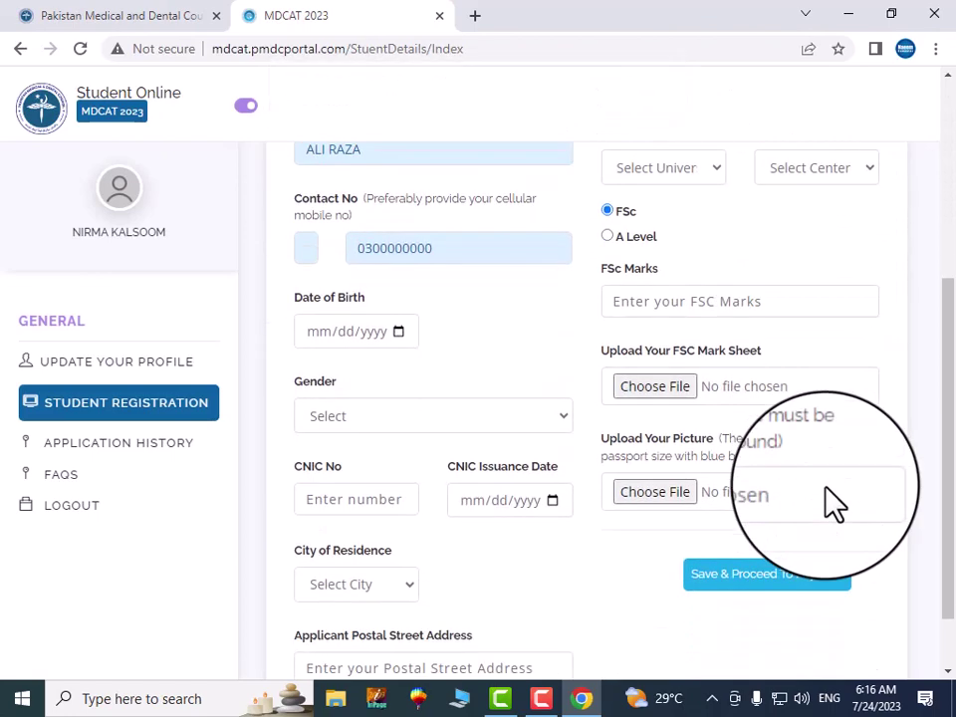
pyautogui.scroll(-1, 835, 502)
pyautogui.scroll(2, 663, 493)
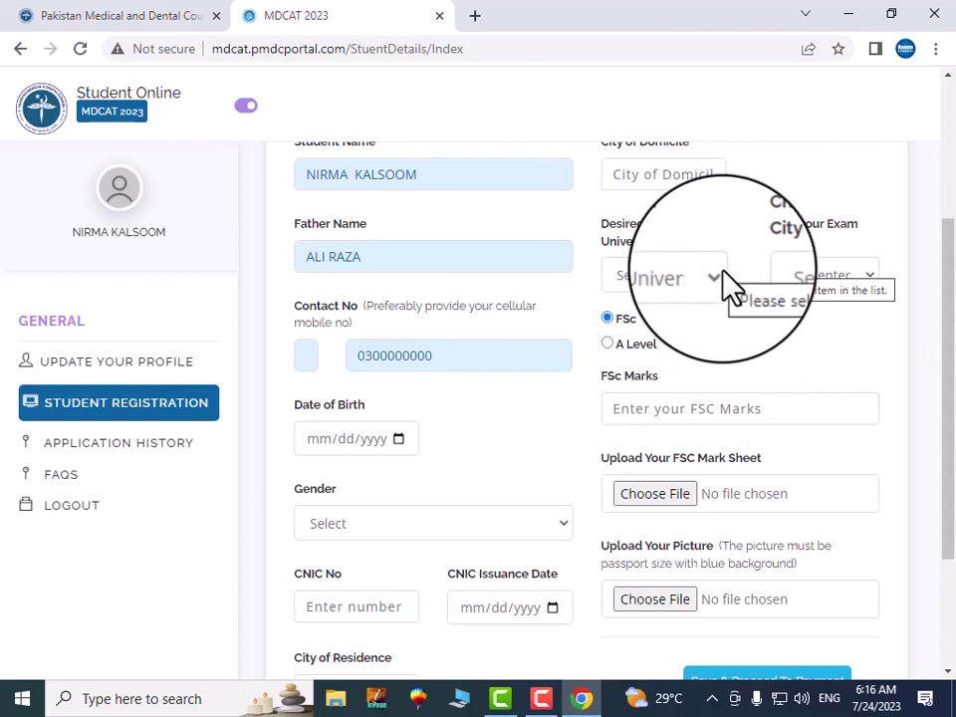
pyautogui.scroll(2, 728, 284)
# Choose Multan as domicile, University of Health Sciences as exam university, and Multan as exam city
pyautogui.click(697, 360)
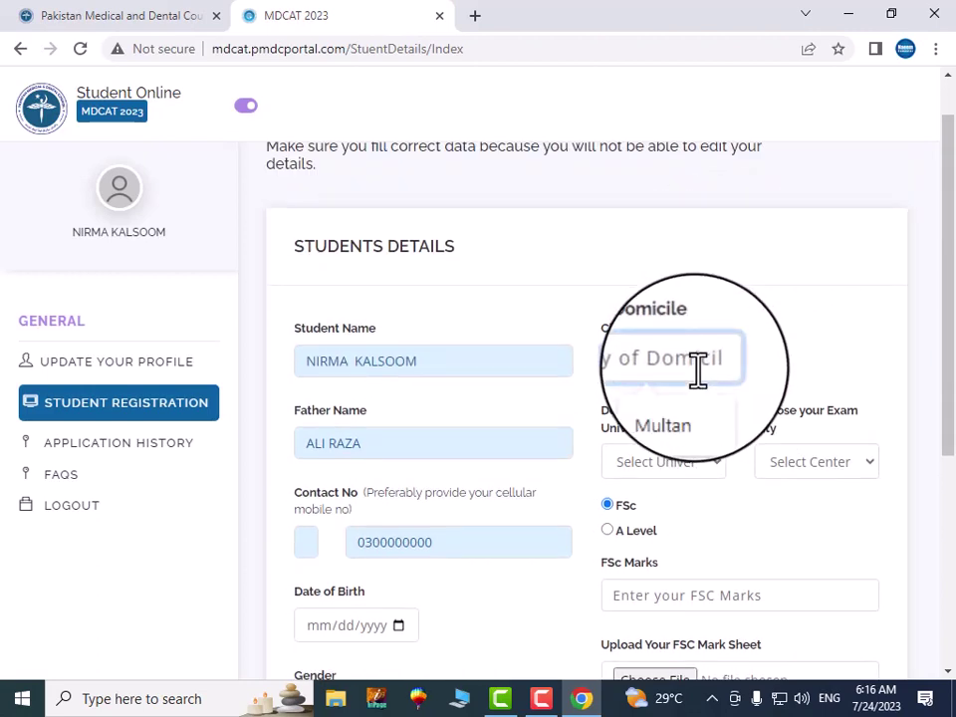
pyautogui.click(694, 418)
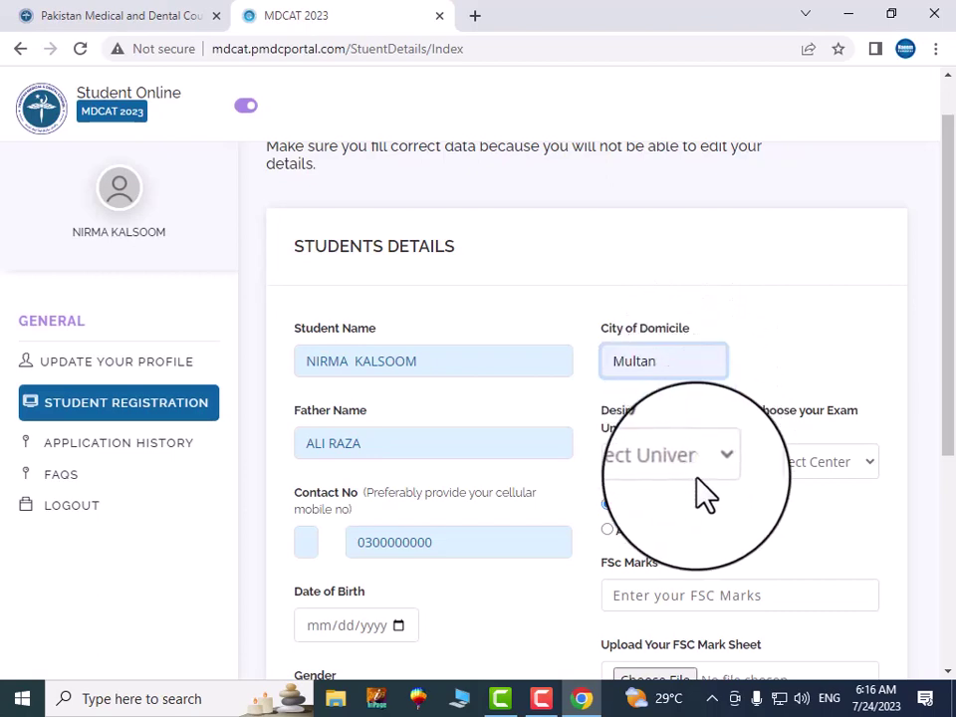
pyautogui.click(702, 463)
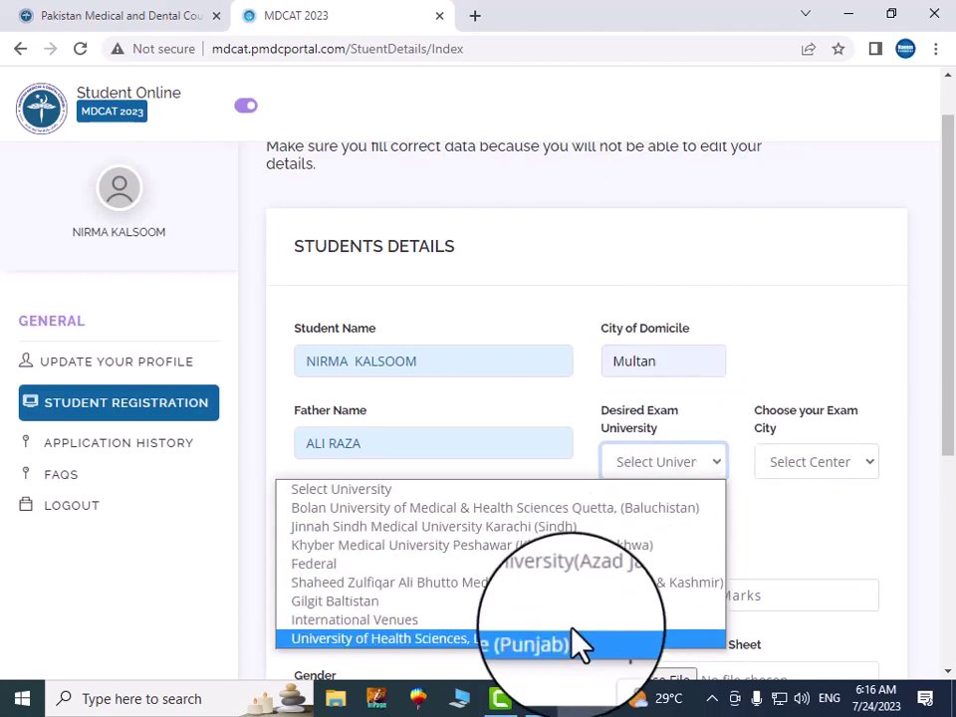
pyautogui.click(576, 642)
pyautogui.click(846, 474)
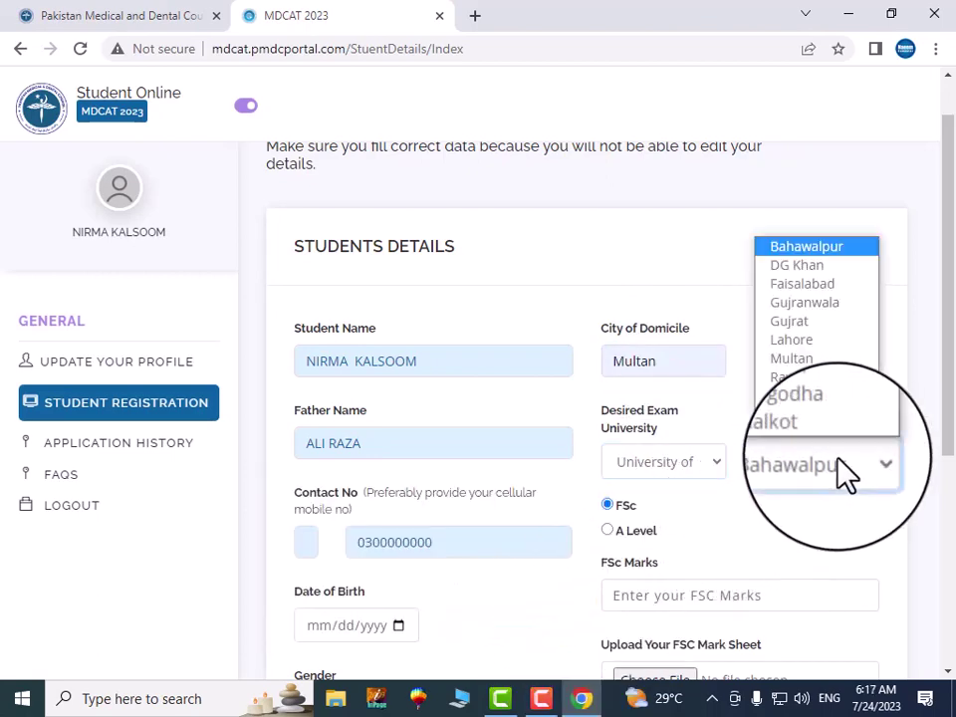
pyautogui.click(794, 364)
pyautogui.scroll(-2, 777, 418)
pyautogui.click(629, 408)
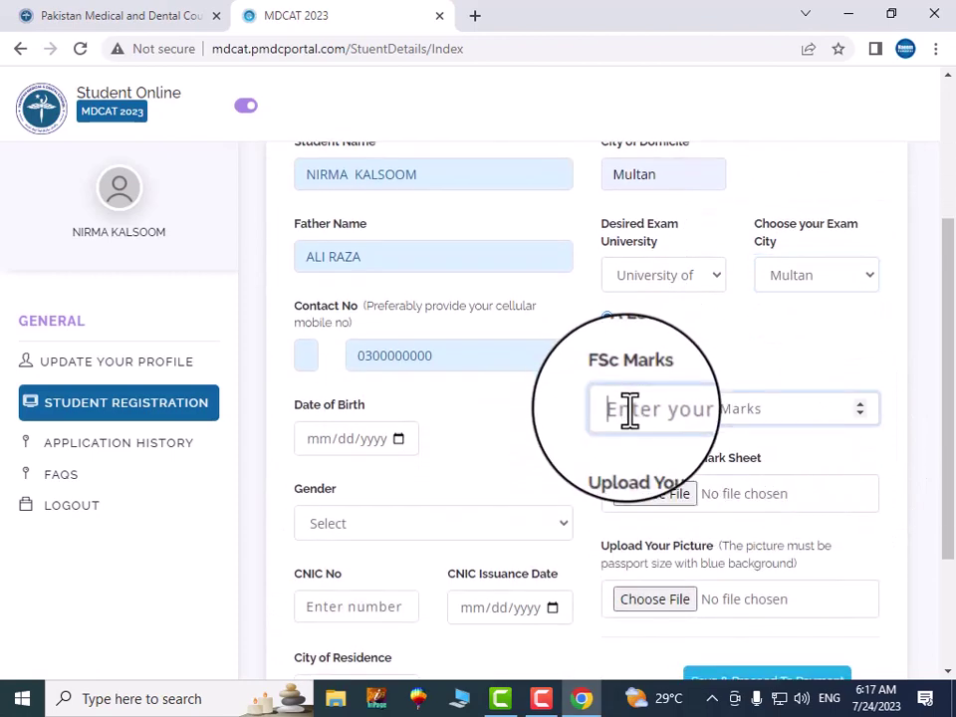
pyautogui.write('908')
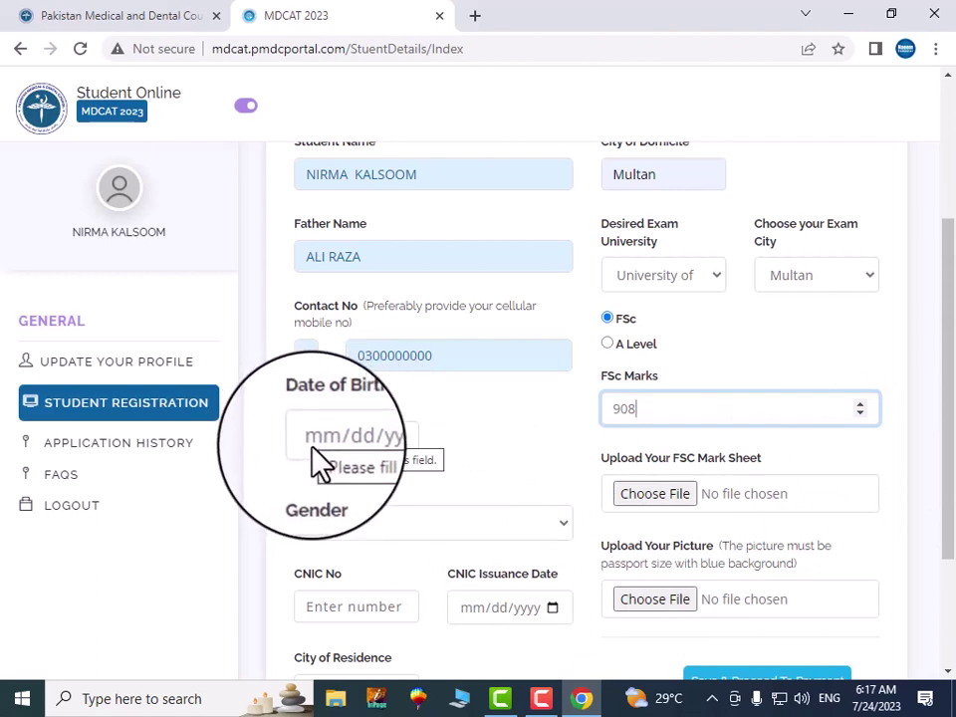
pyautogui.click(317, 444)
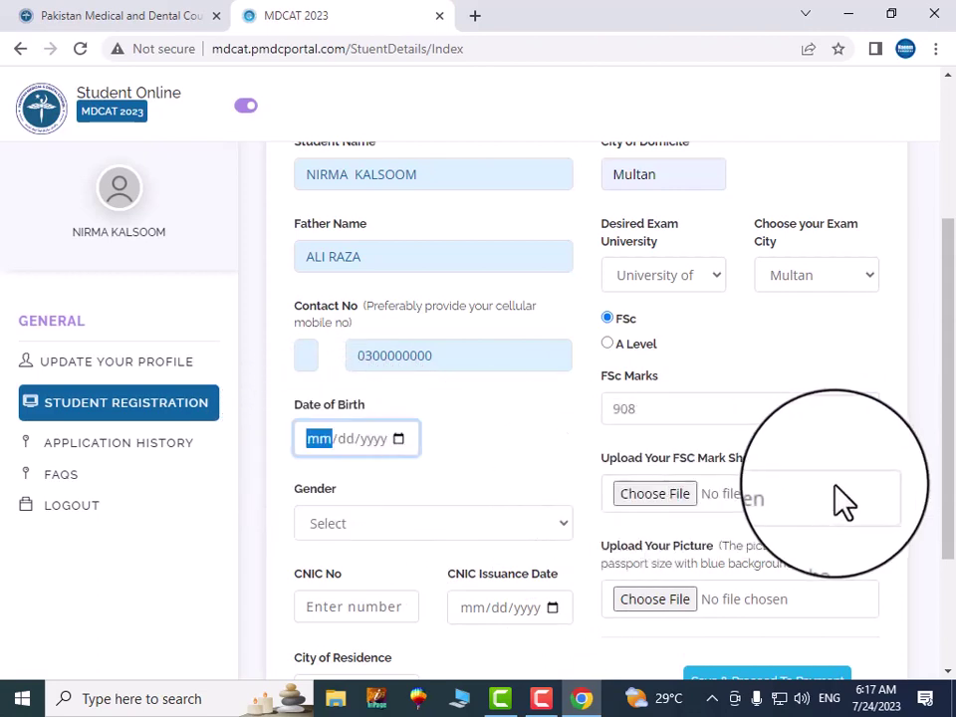
pyautogui.write('02/')
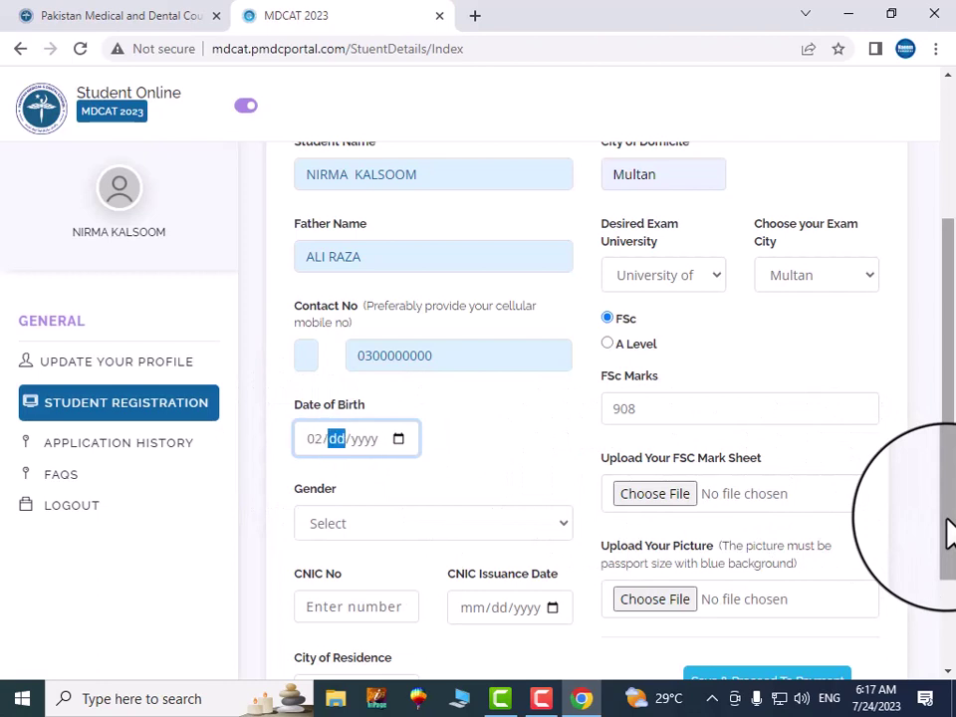
pyautogui.write('04/2002')
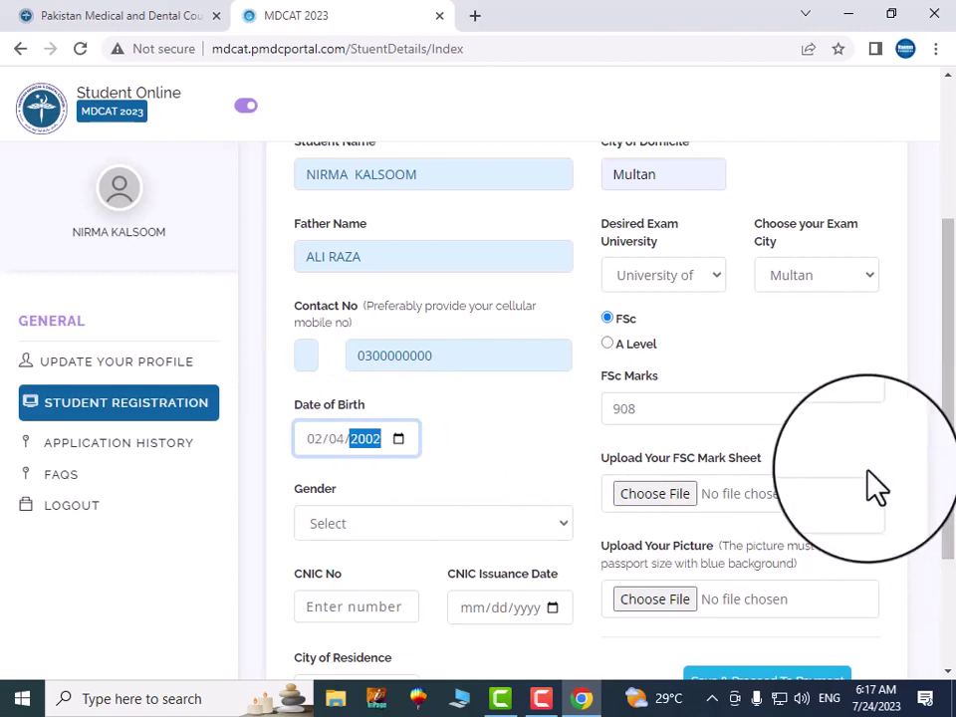
pyautogui.click(503, 526)
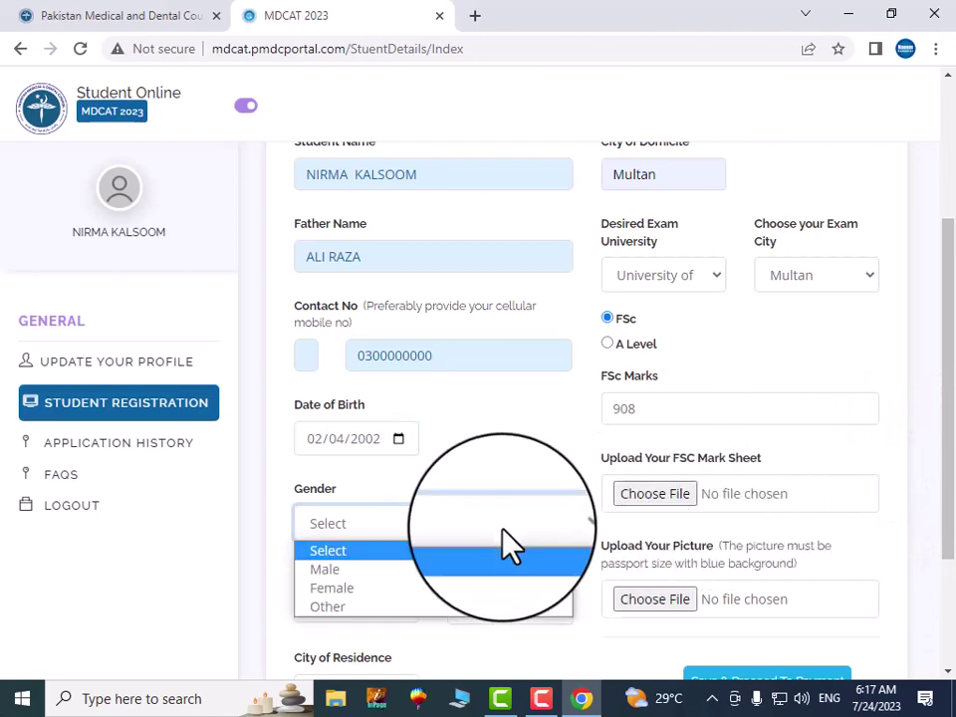
pyautogui.click(333, 587)
pyautogui.click(653, 495)
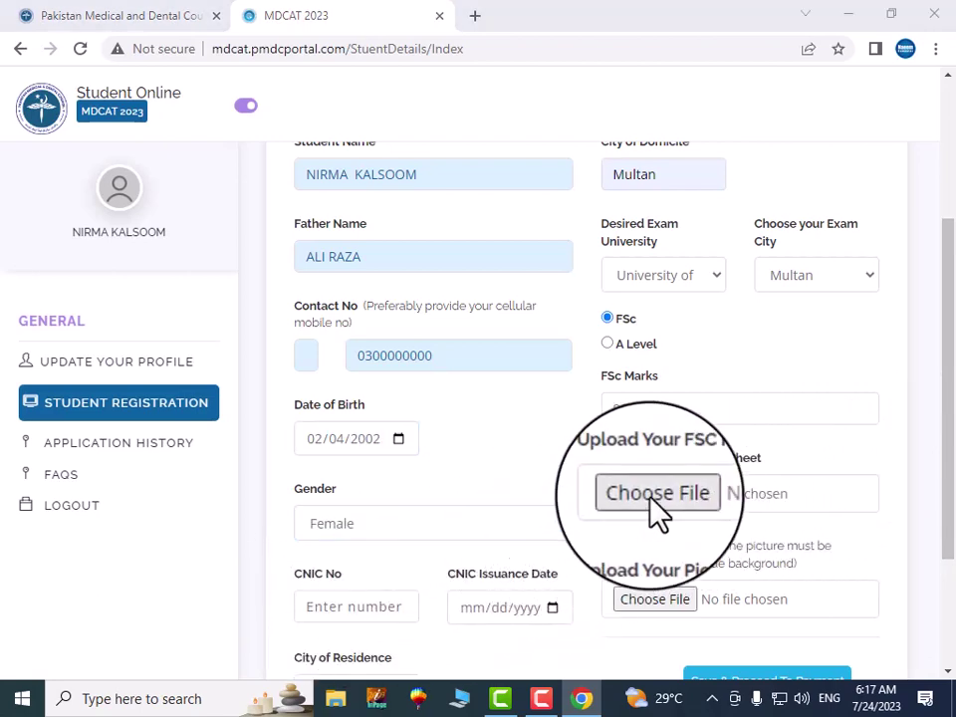
# Attach Imtermediate.jpg as the mark sheet and fill the CNIC number from the suggestion
pyautogui.click(329, 309)
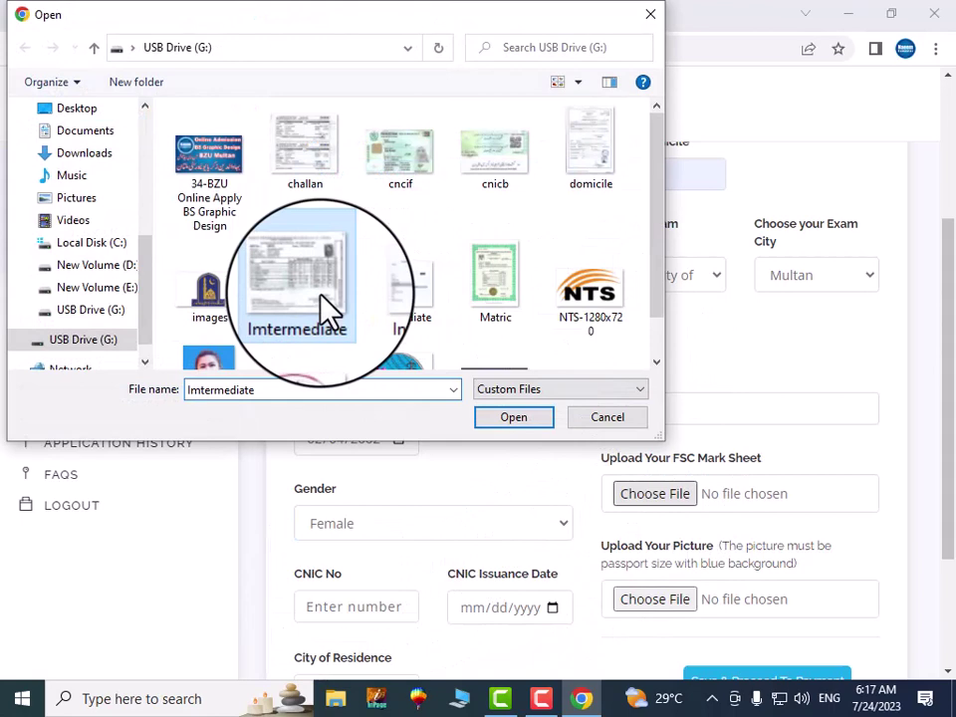
pyautogui.click(514, 418)
pyautogui.scroll(-2, 613, 603)
pyautogui.scroll(-1, 617, 605)
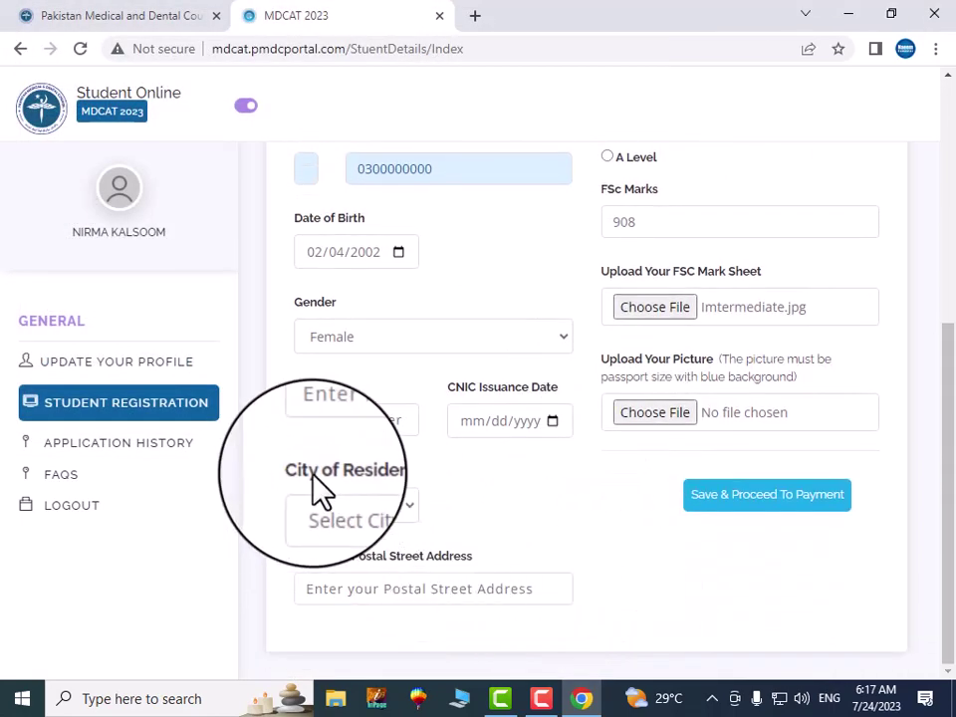
pyautogui.click(372, 423)
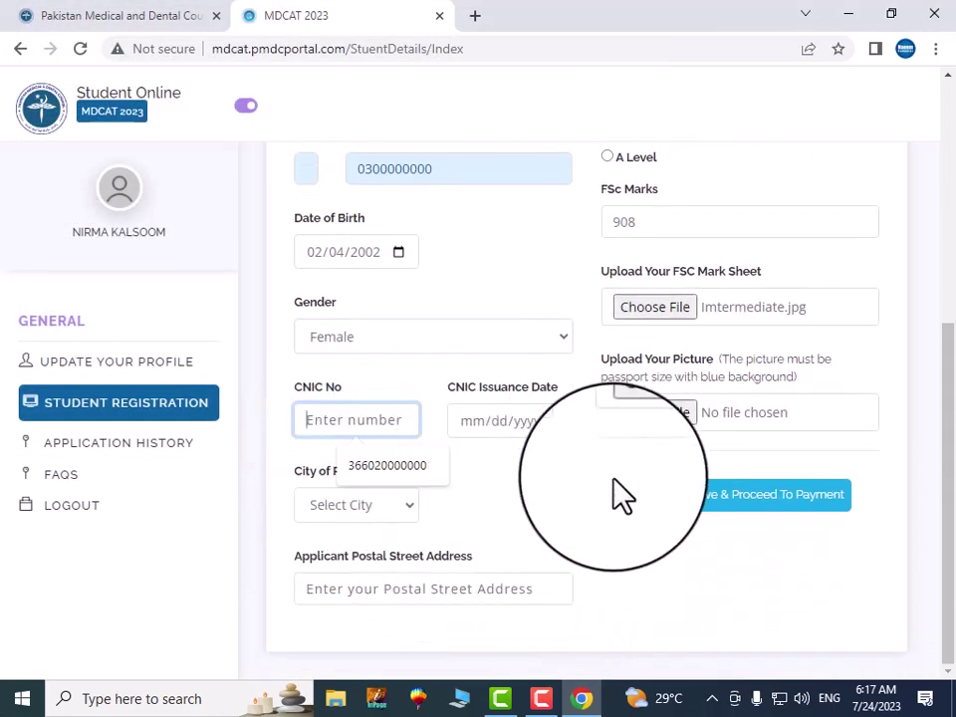
pyautogui.click(376, 466)
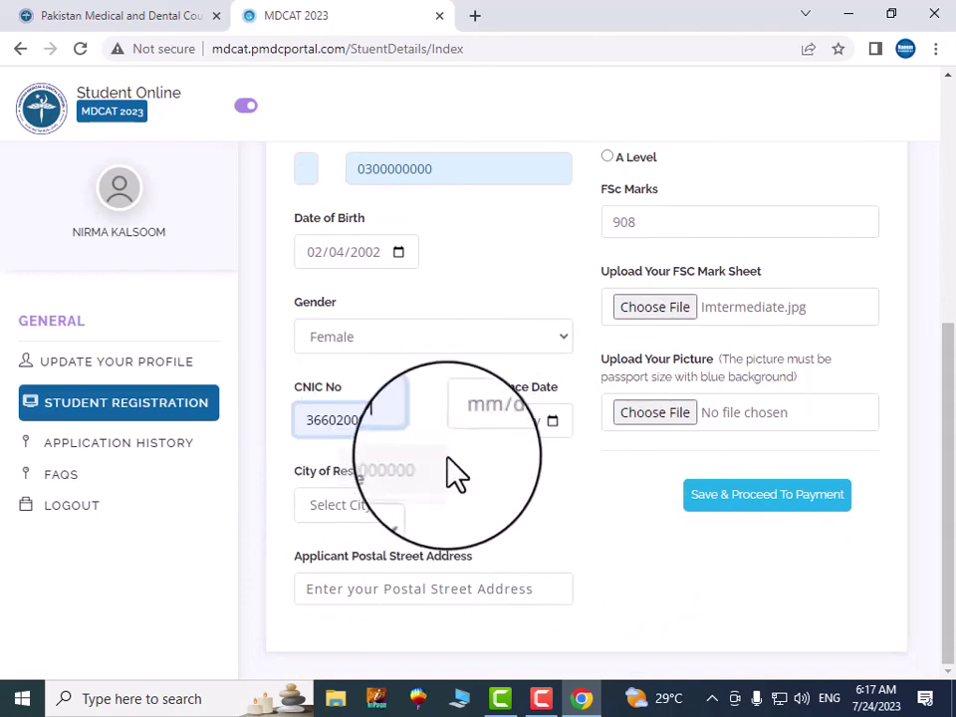
# Set the CNIC issuance date to 24 May 2023 and attach Pic3.jpg as the picture
pyautogui.click(553, 420)
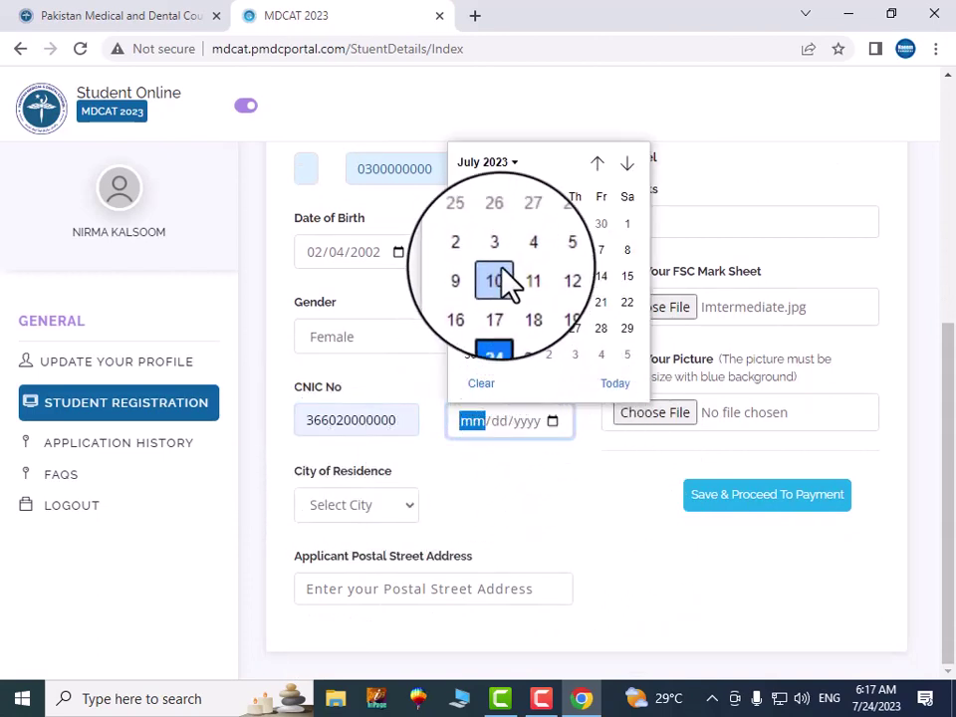
pyautogui.click(597, 166)
pyautogui.click(597, 166)
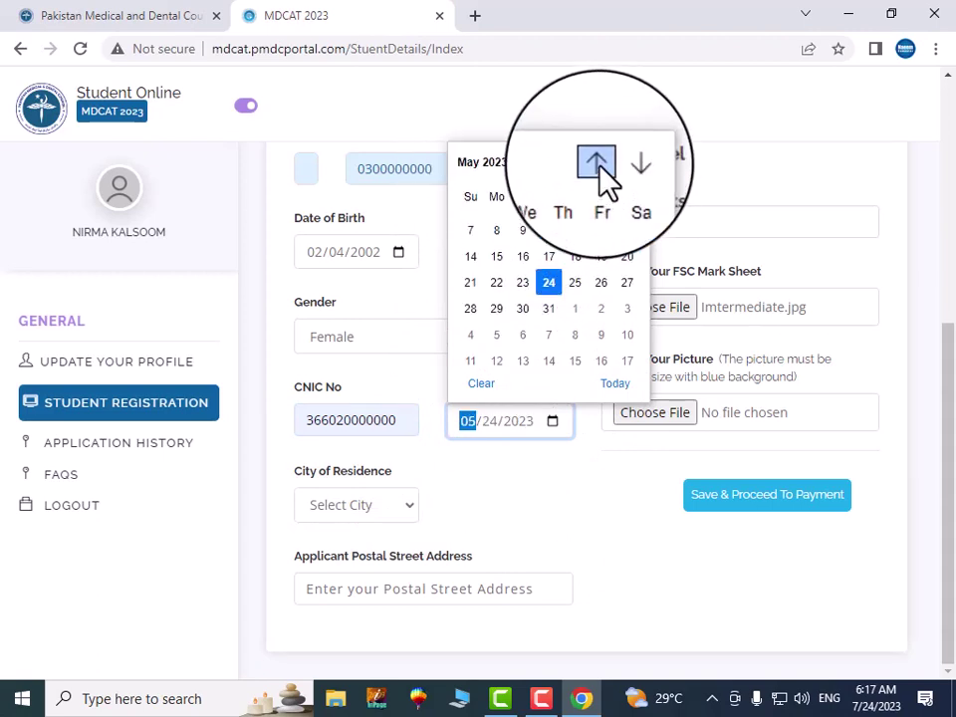
pyautogui.click(549, 301)
pyautogui.click(662, 412)
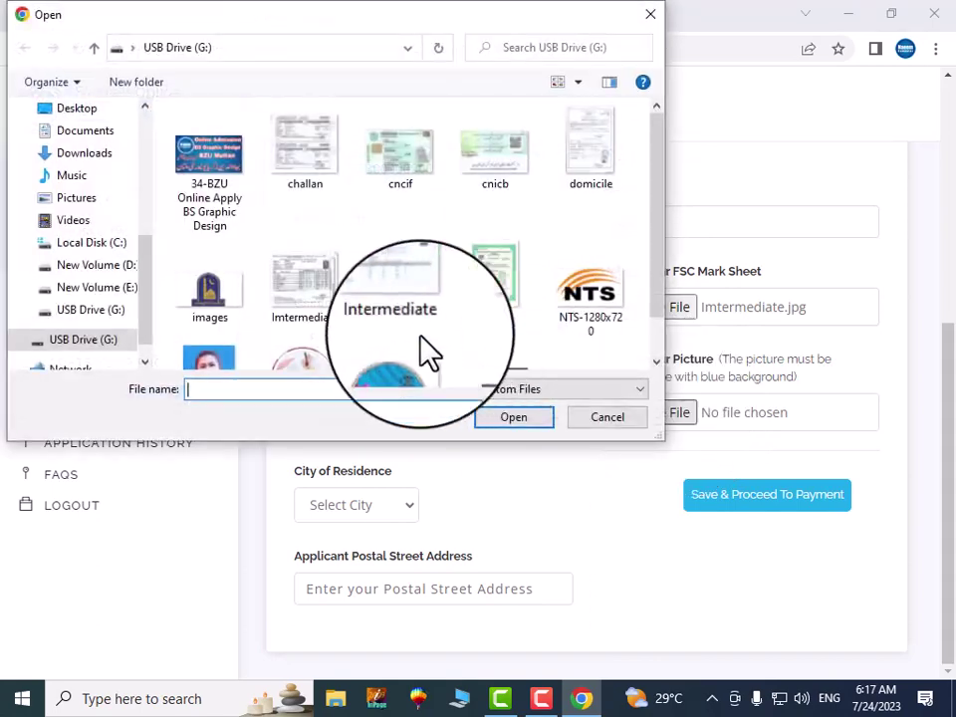
pyautogui.click(241, 356)
pyautogui.click(514, 416)
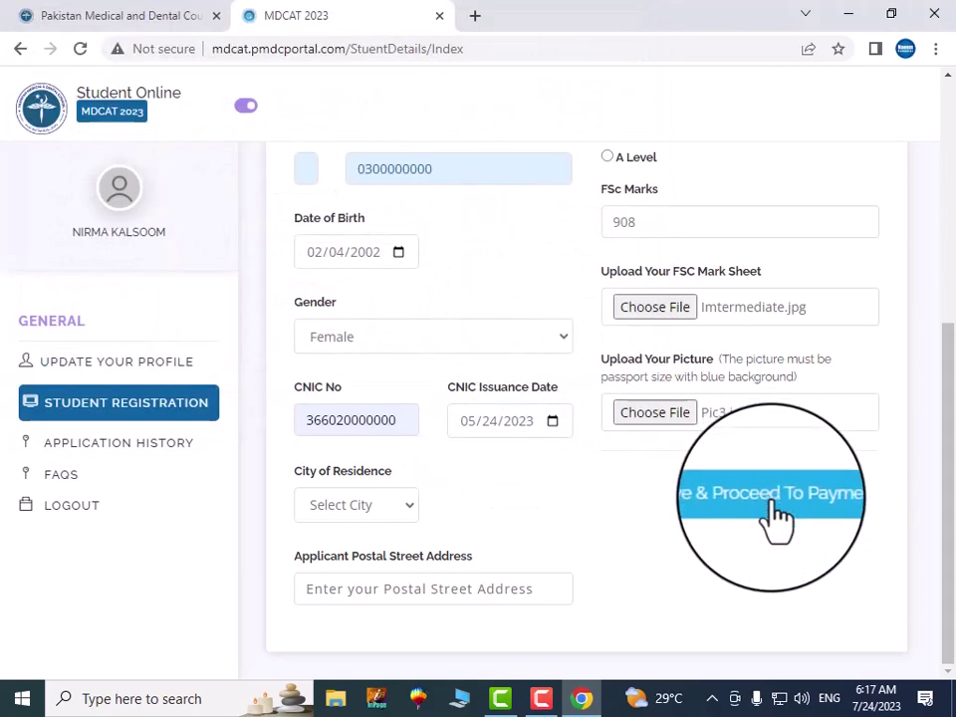
# Select Multan as the city of residence
pyautogui.click(370, 505)
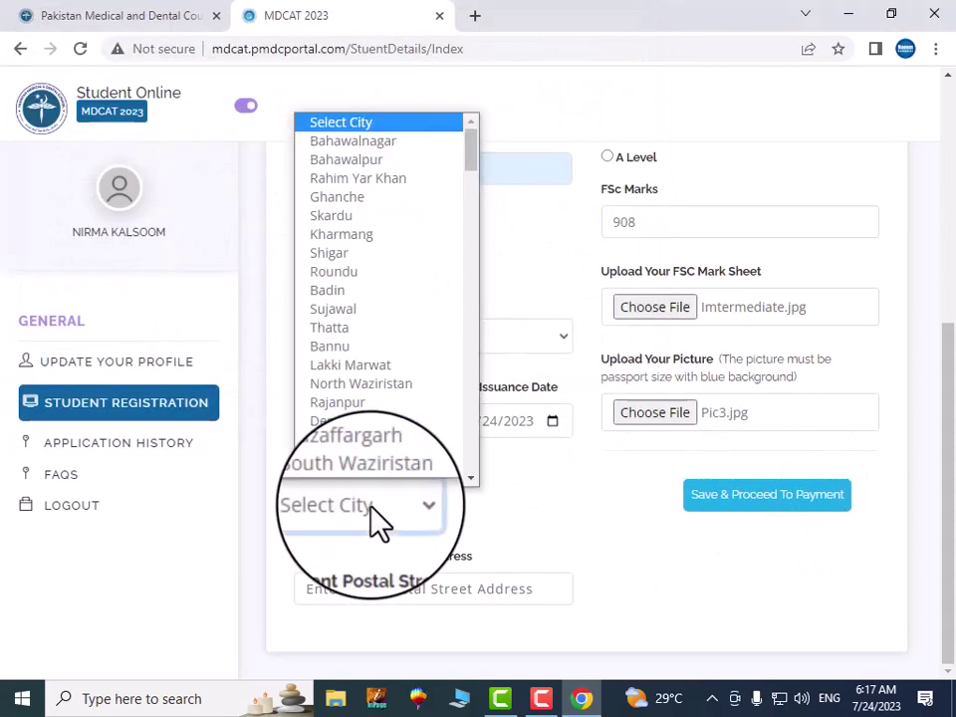
pyautogui.press('m')
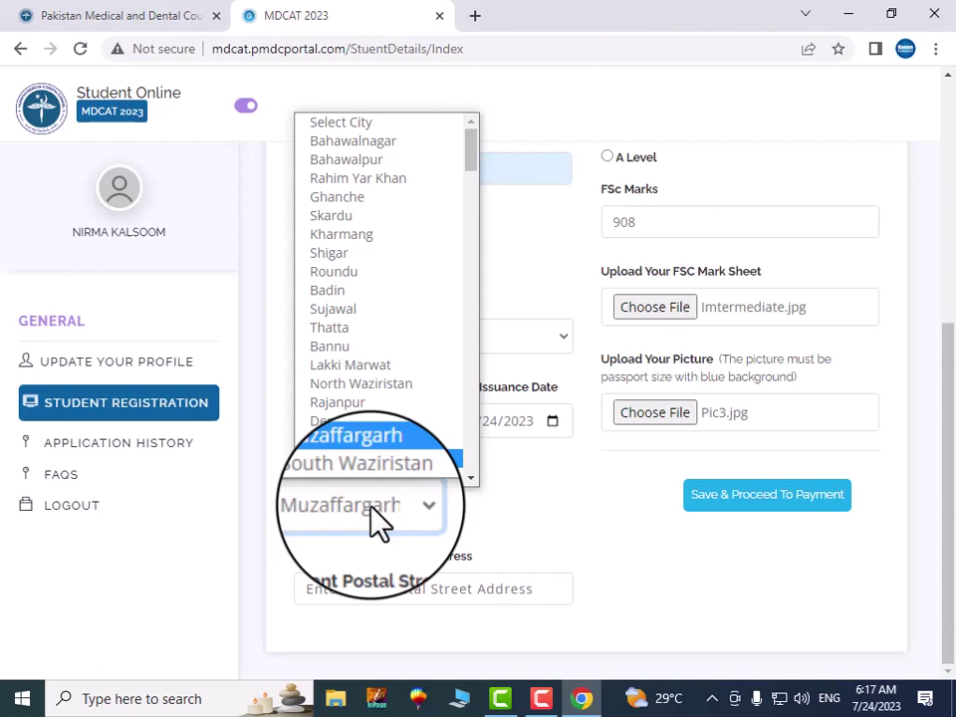
pyautogui.press('m')
pyautogui.press('m')
pyautogui.press('m')
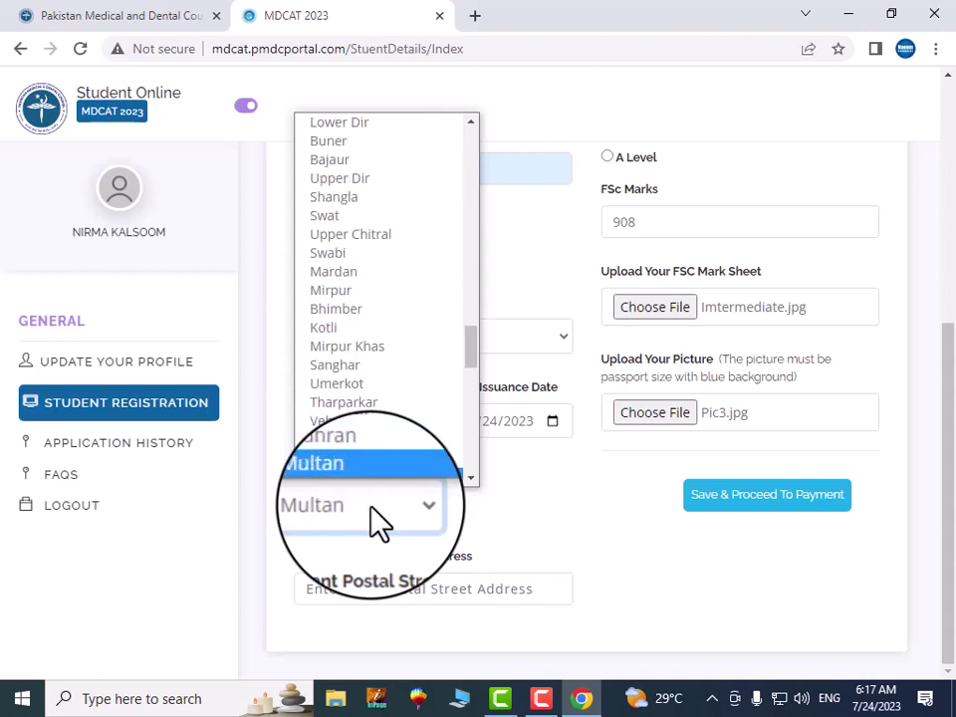
pyautogui.press('Return')
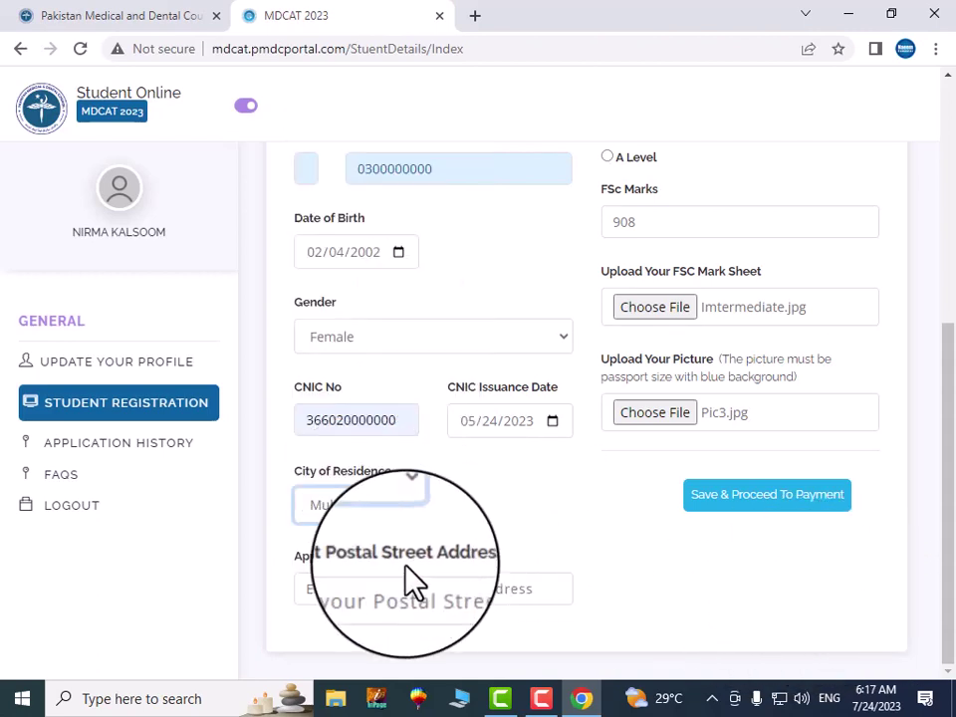
# Type the postal street address and save the form to proceed to payment
pyautogui.click(391, 588)
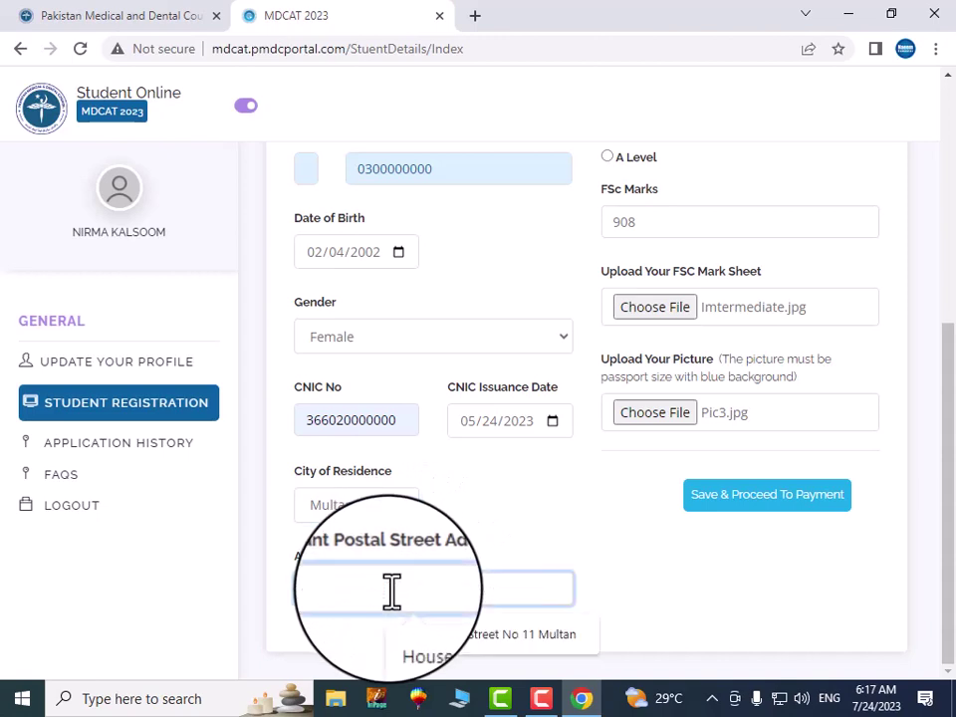
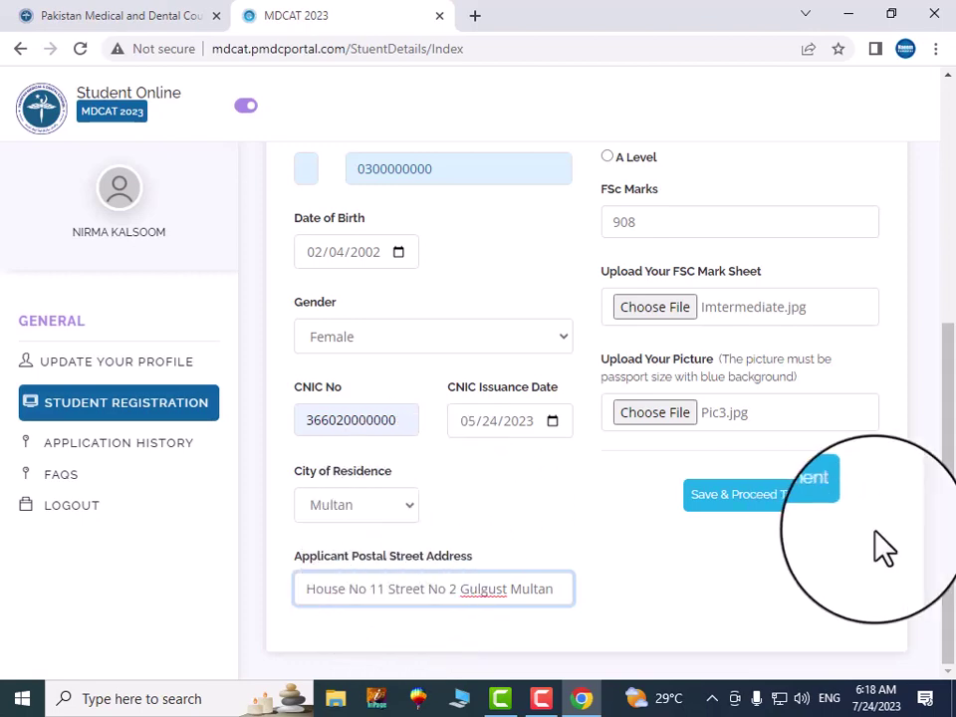
pyautogui.click(781, 506)
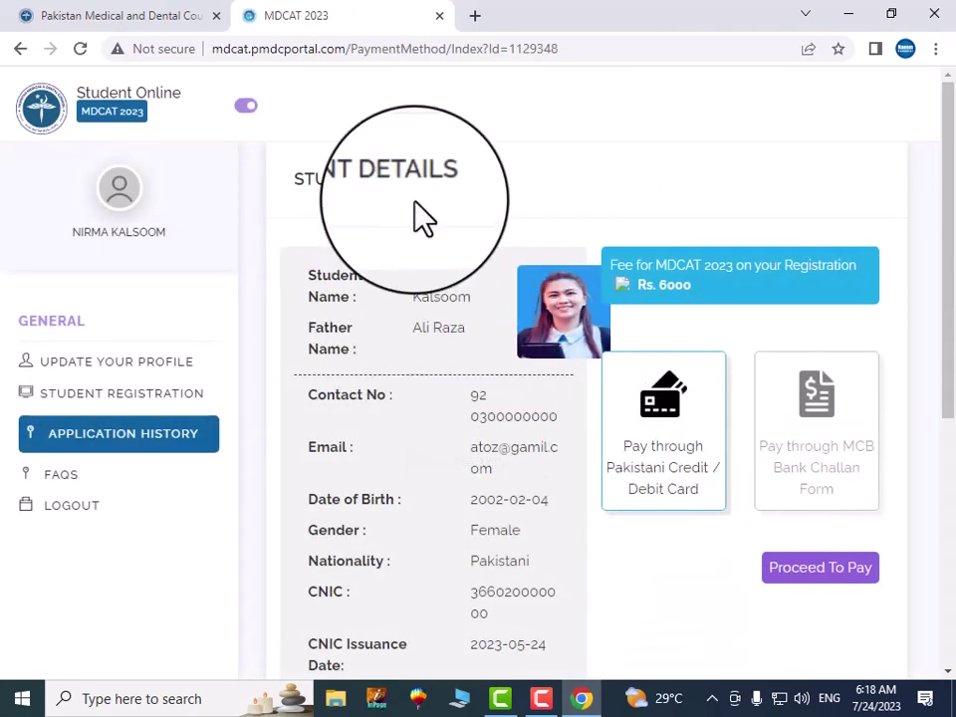
# Generate the MCB bank challan and open the downloaded PDF showing the Rs. 6030 total
pyautogui.scroll(-1, 589, 206)
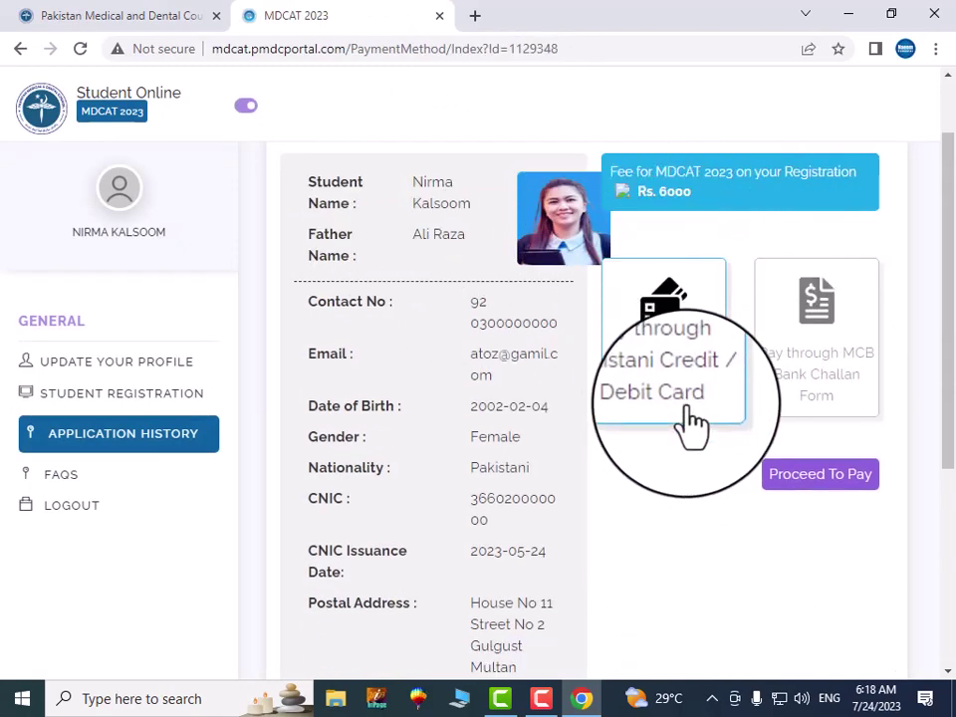
pyautogui.click(823, 380)
pyautogui.click(782, 476)
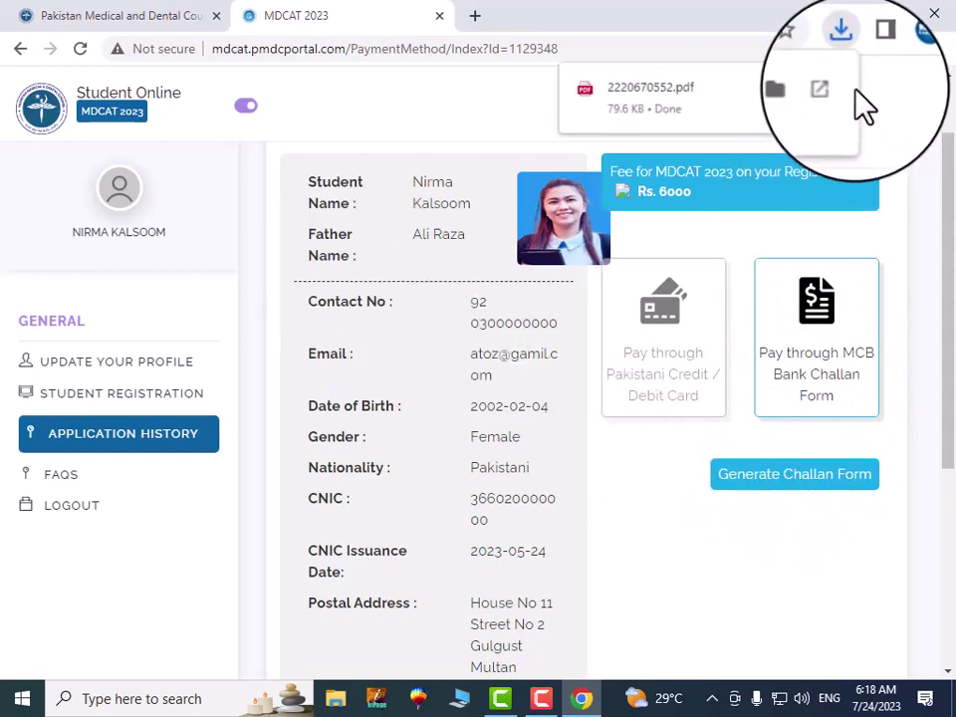
pyautogui.click(678, 100)
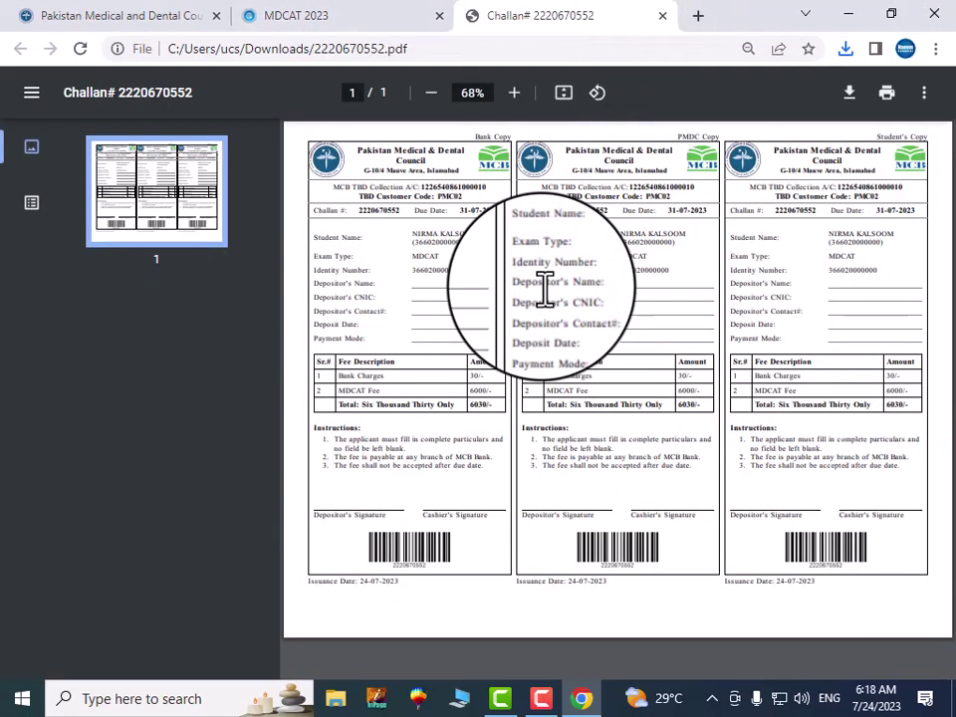